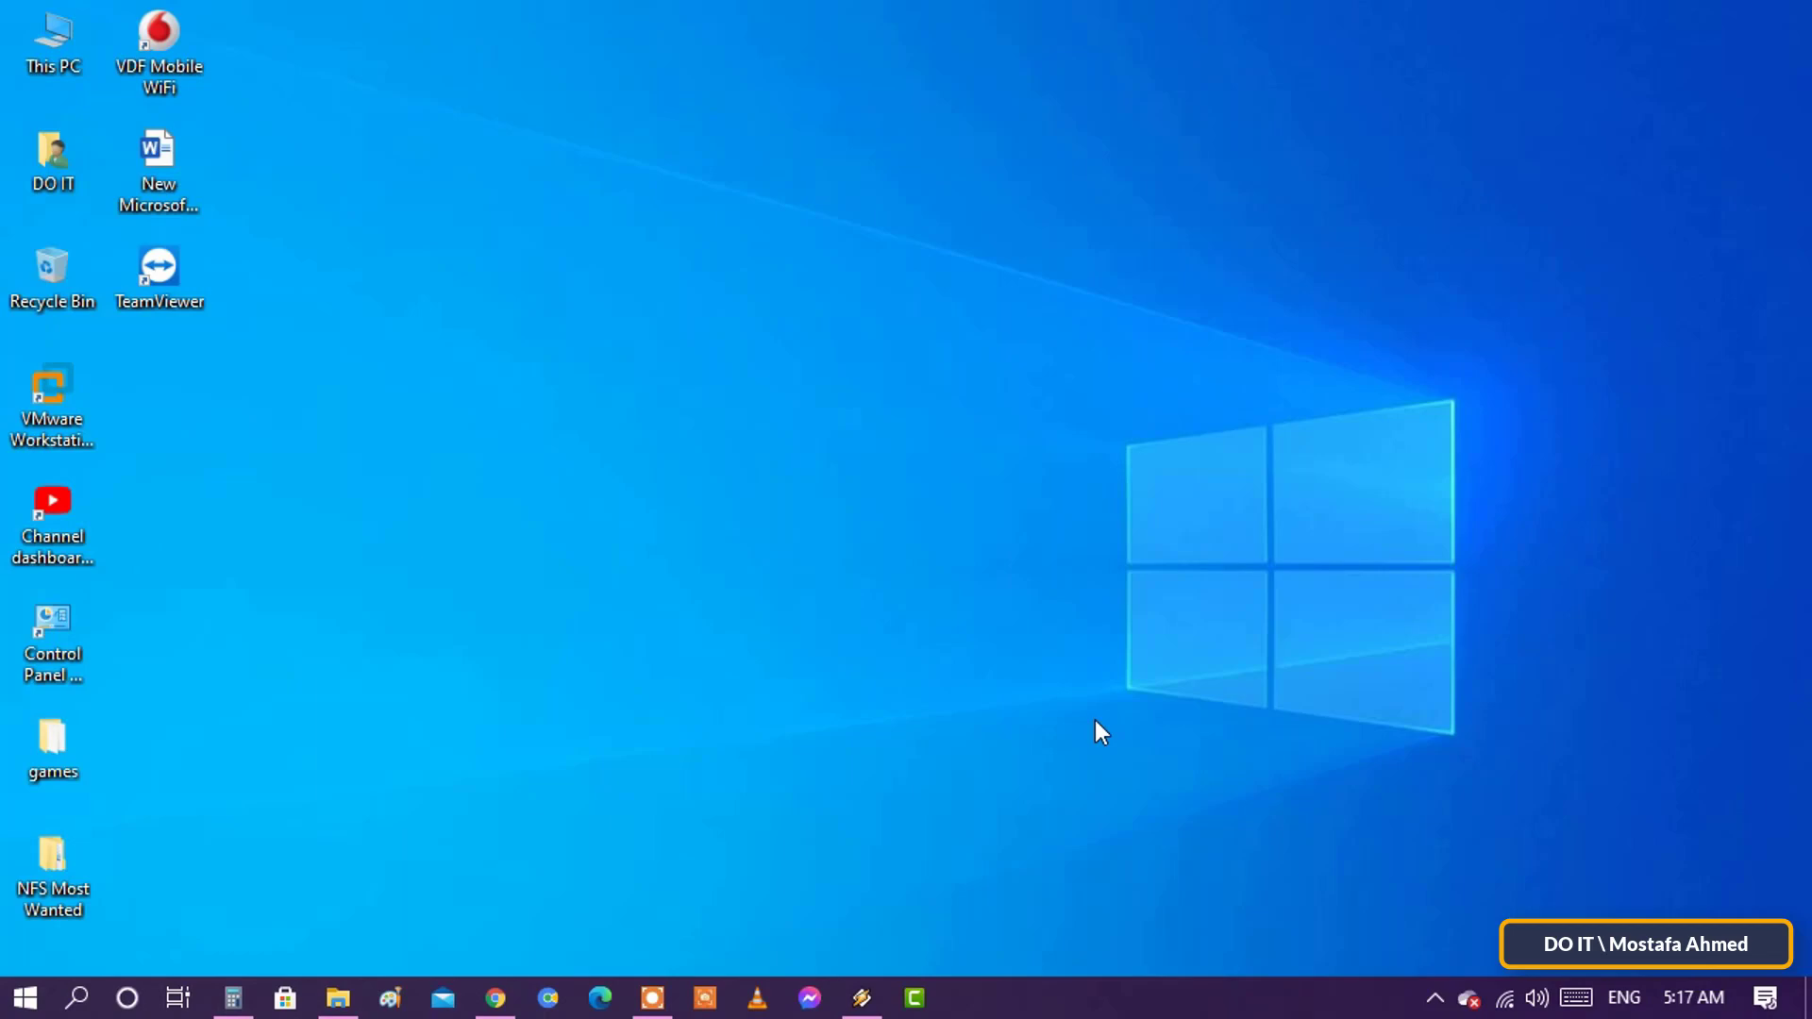
- Bring Chrome forward on central.bitdefender.com and scroll down to the Create account option
left_click(496, 1002)
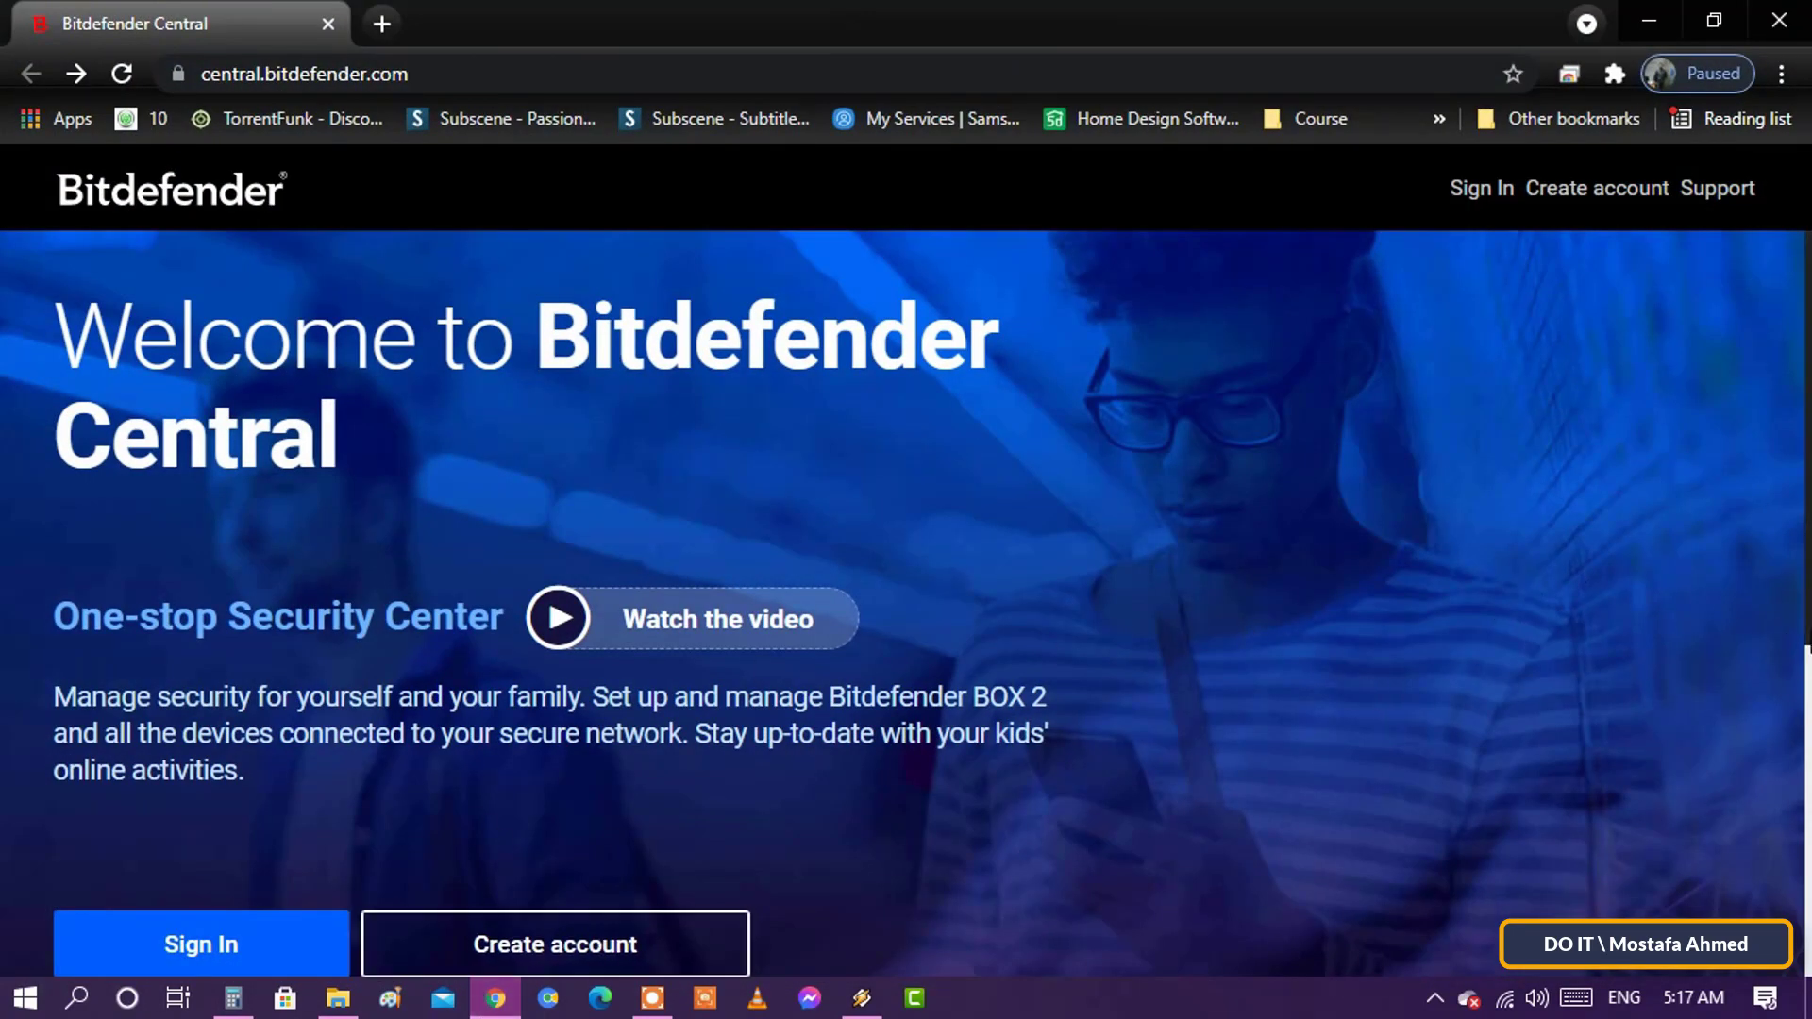
scroll(1806, 672, "down", 5)
scroll(1807, 397, "up", 5)
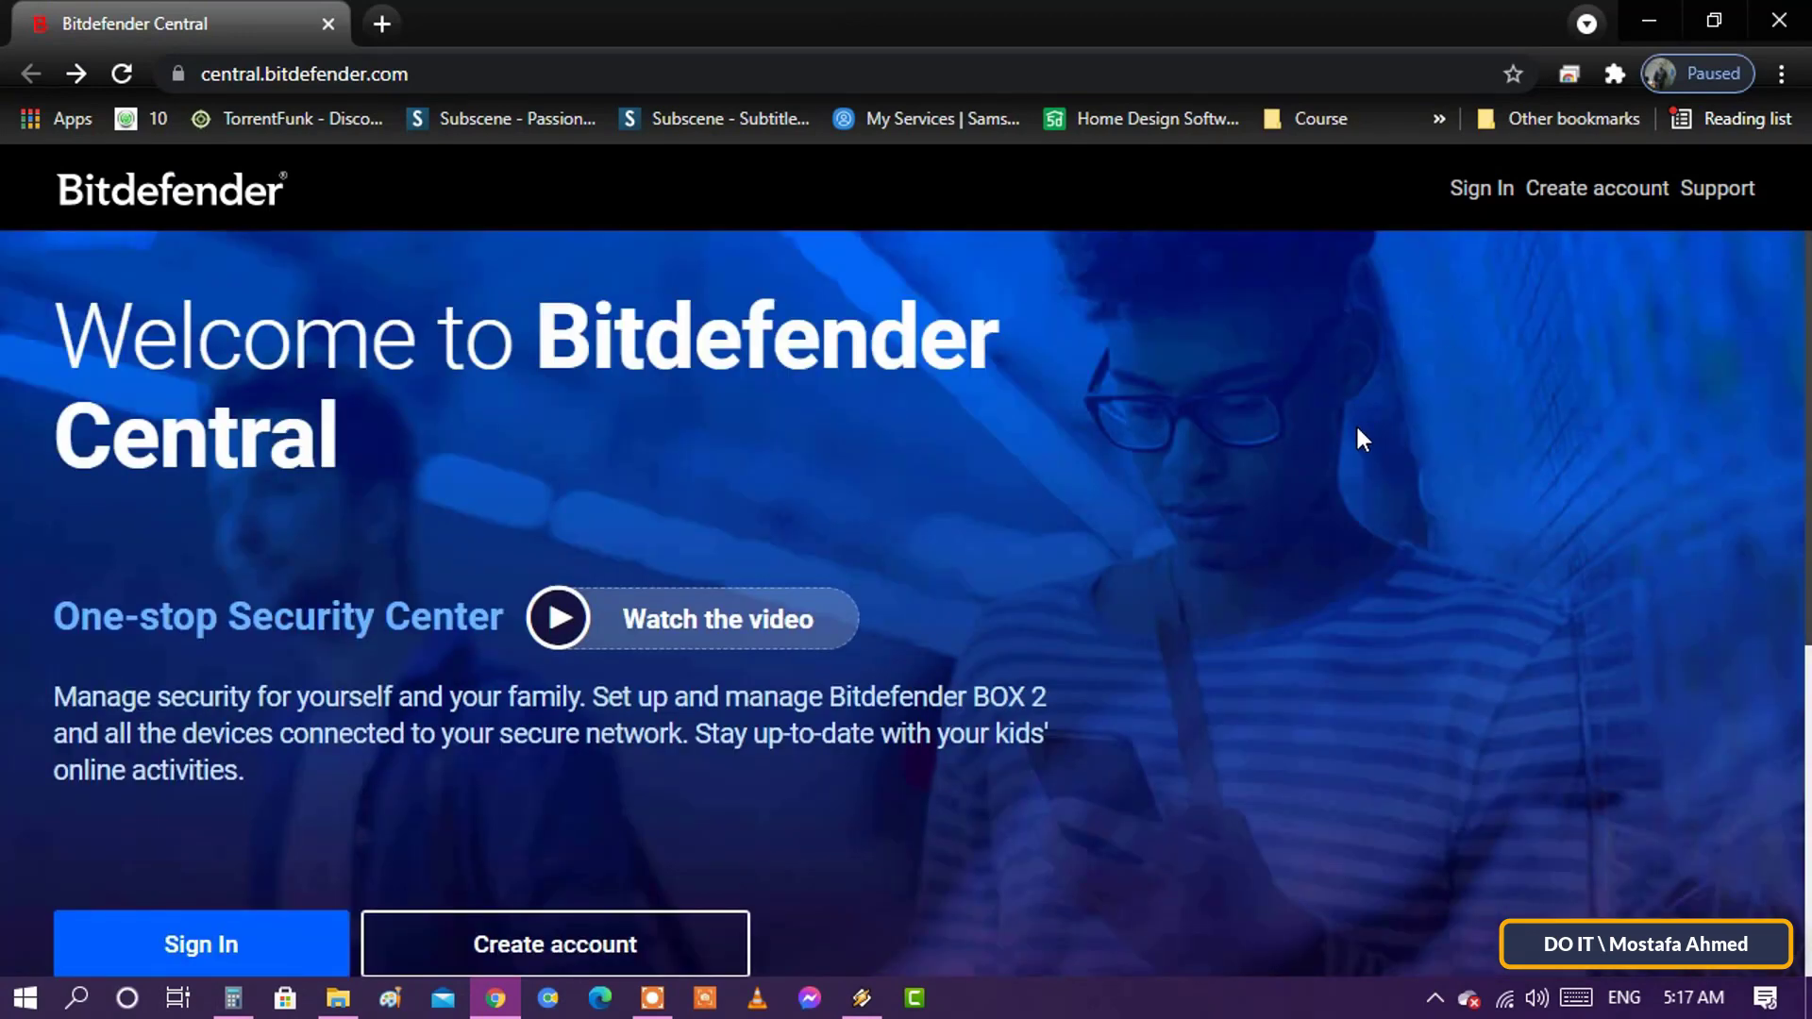
left_click_drag(58, 347, 998, 438)
left_click(998, 439)
scroll(1094, 510, "down", 1)
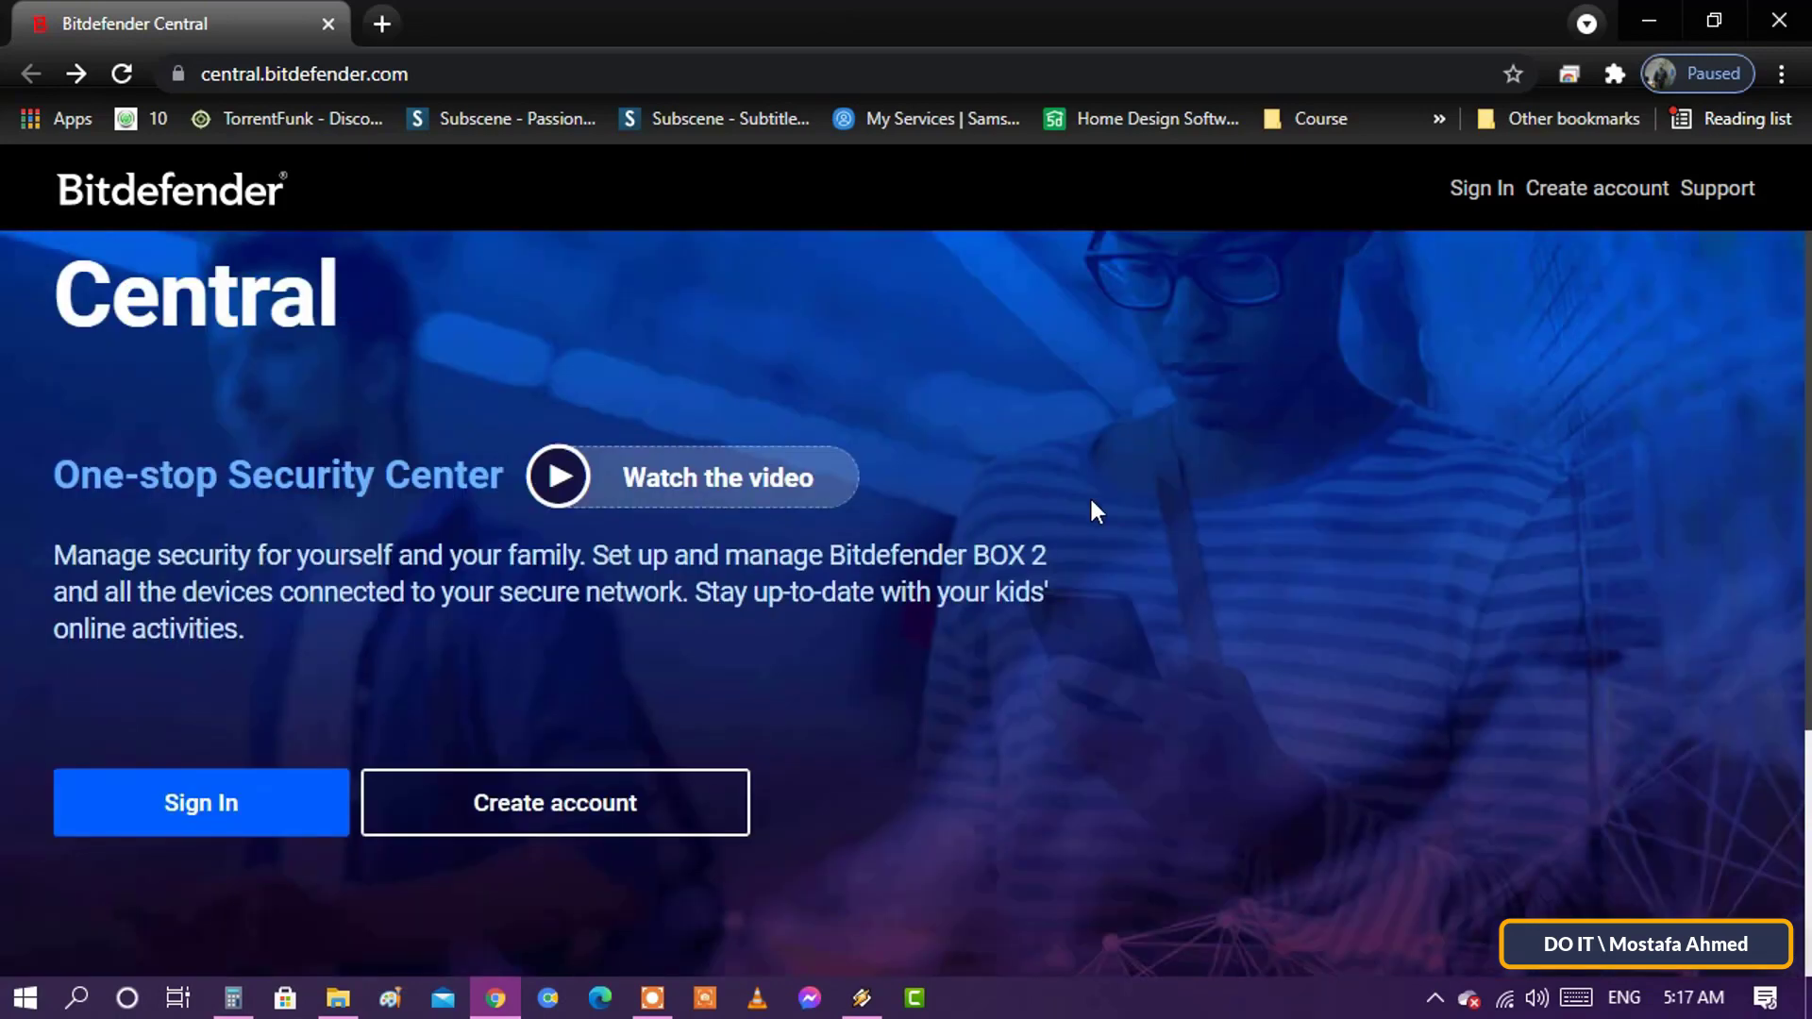
scroll(1089, 494, "down", 1)
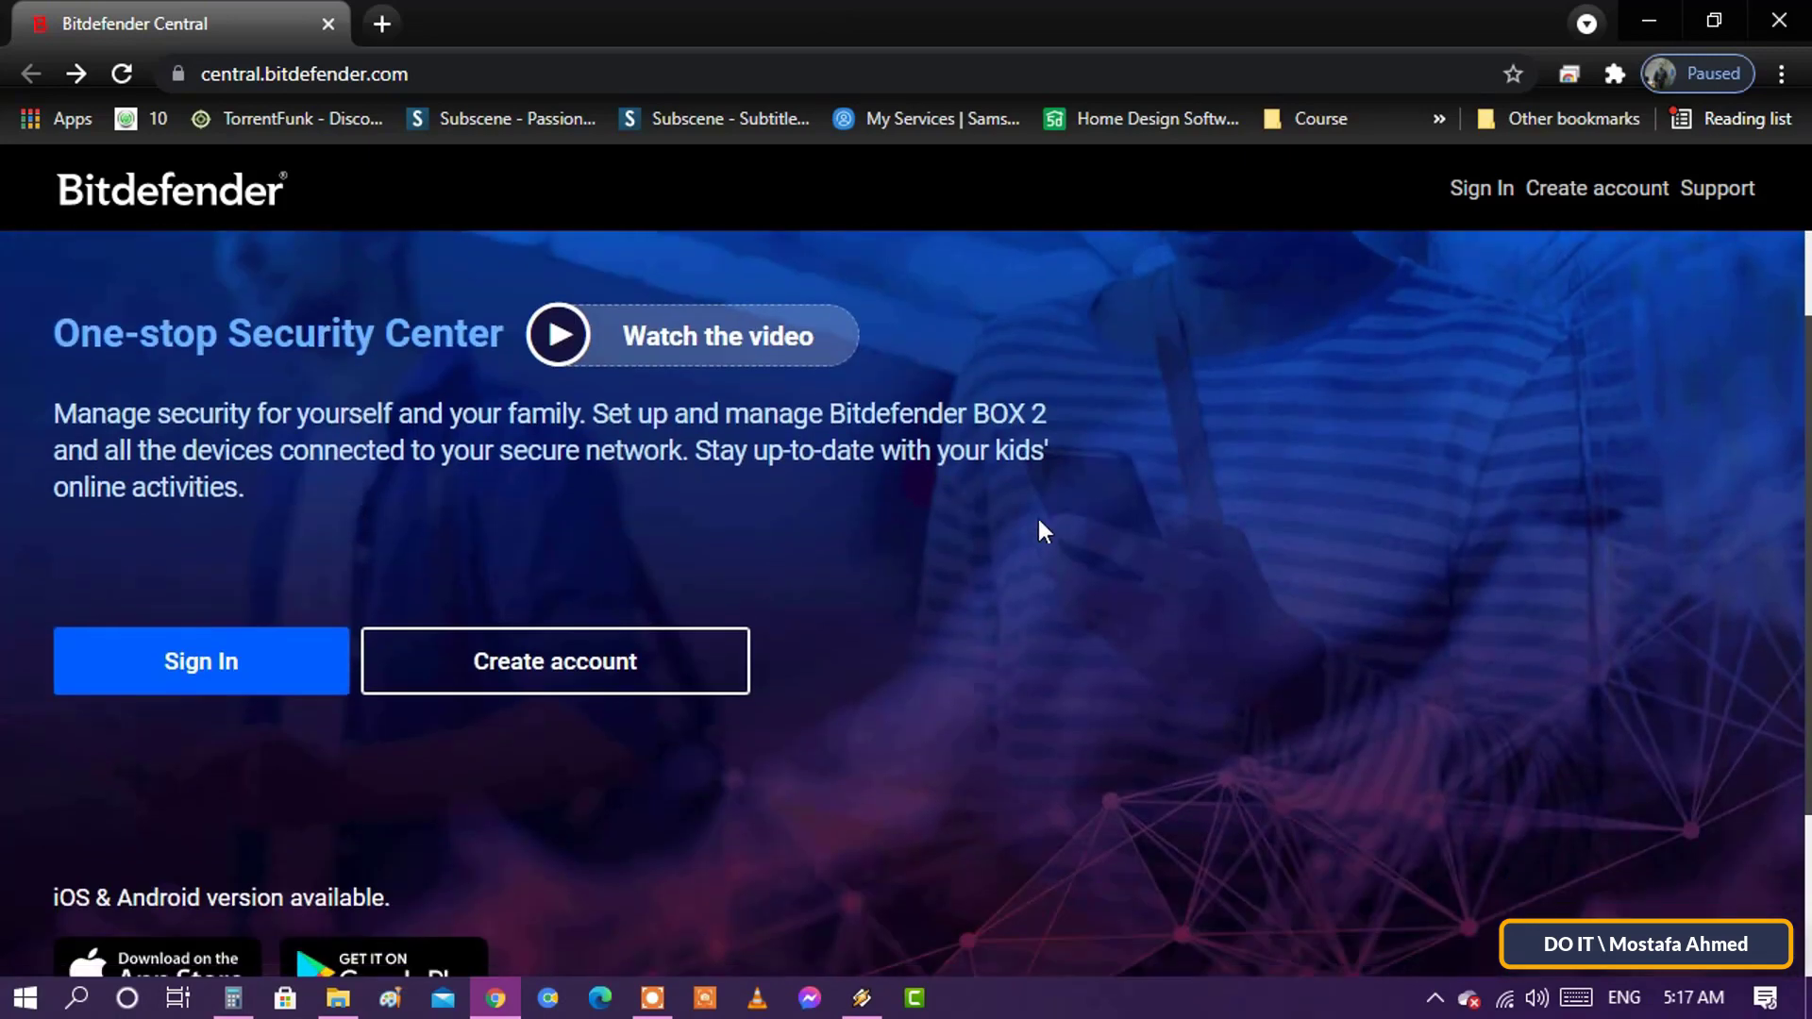
- Start a new account and enter the full name, e-mail address and a secure password
left_click(717, 673)
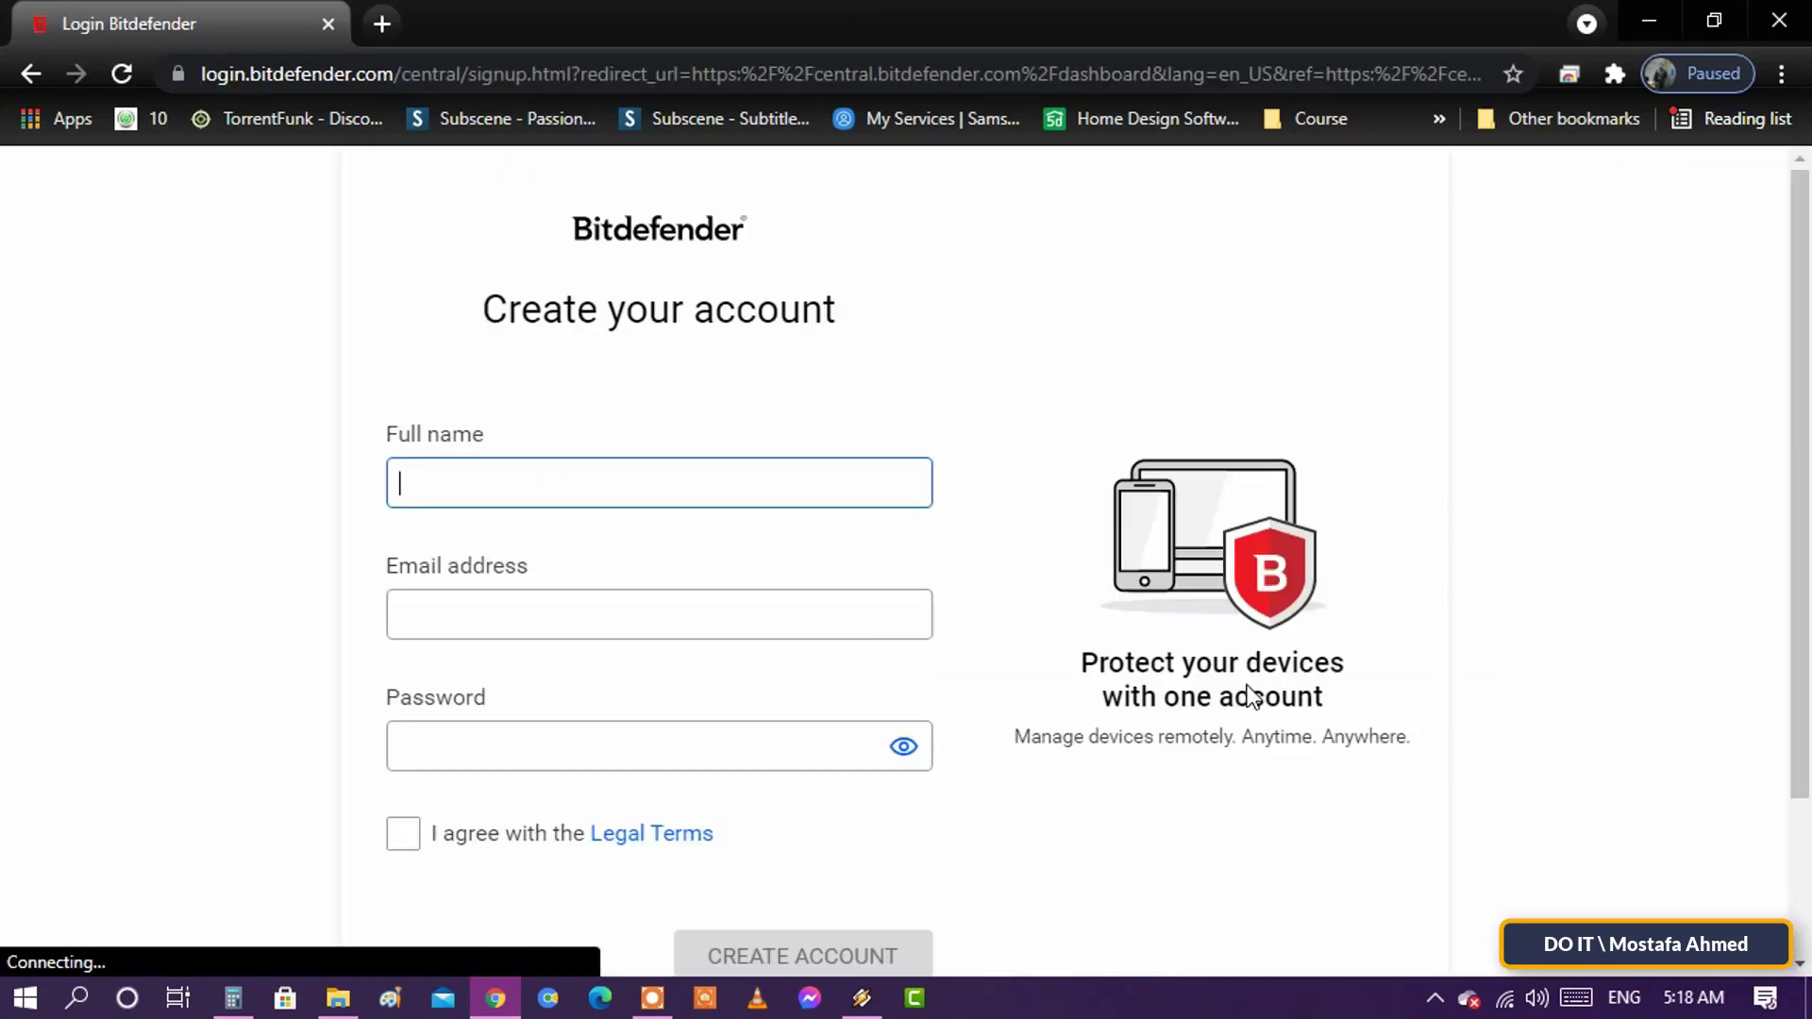
scroll(1049, 591, "down", 1)
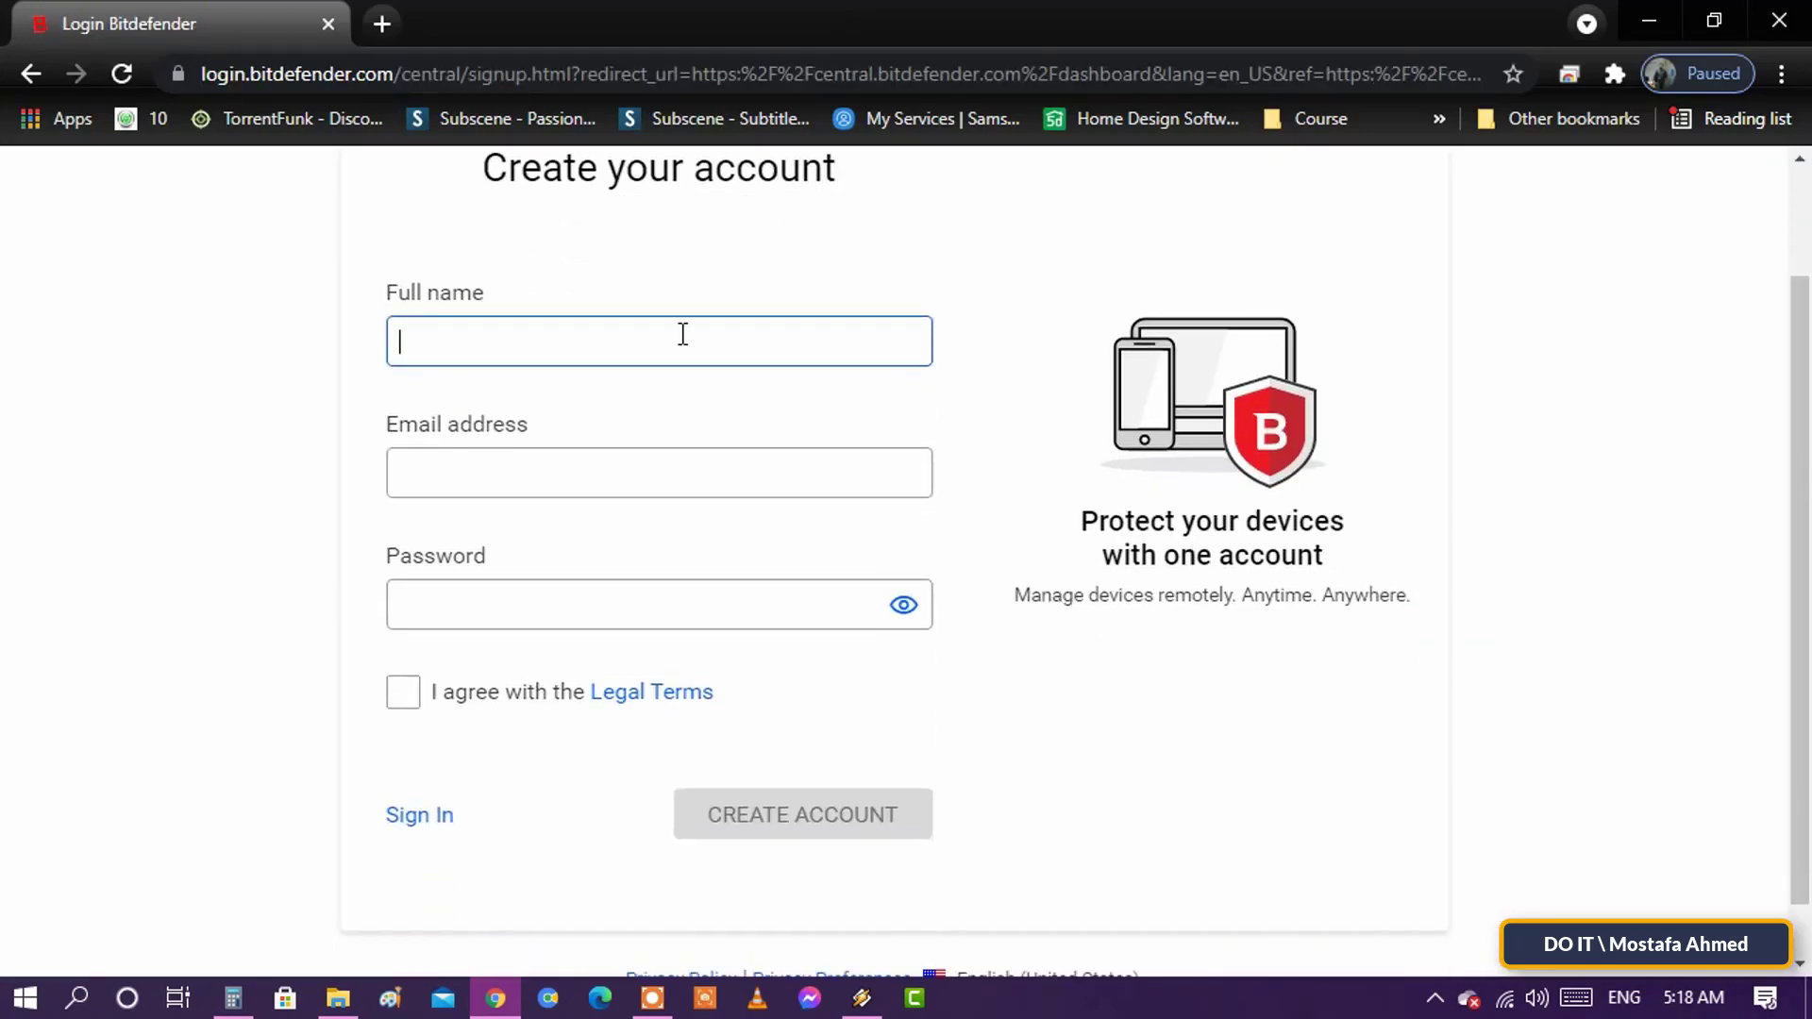
type("mostafa")
key("Tab")
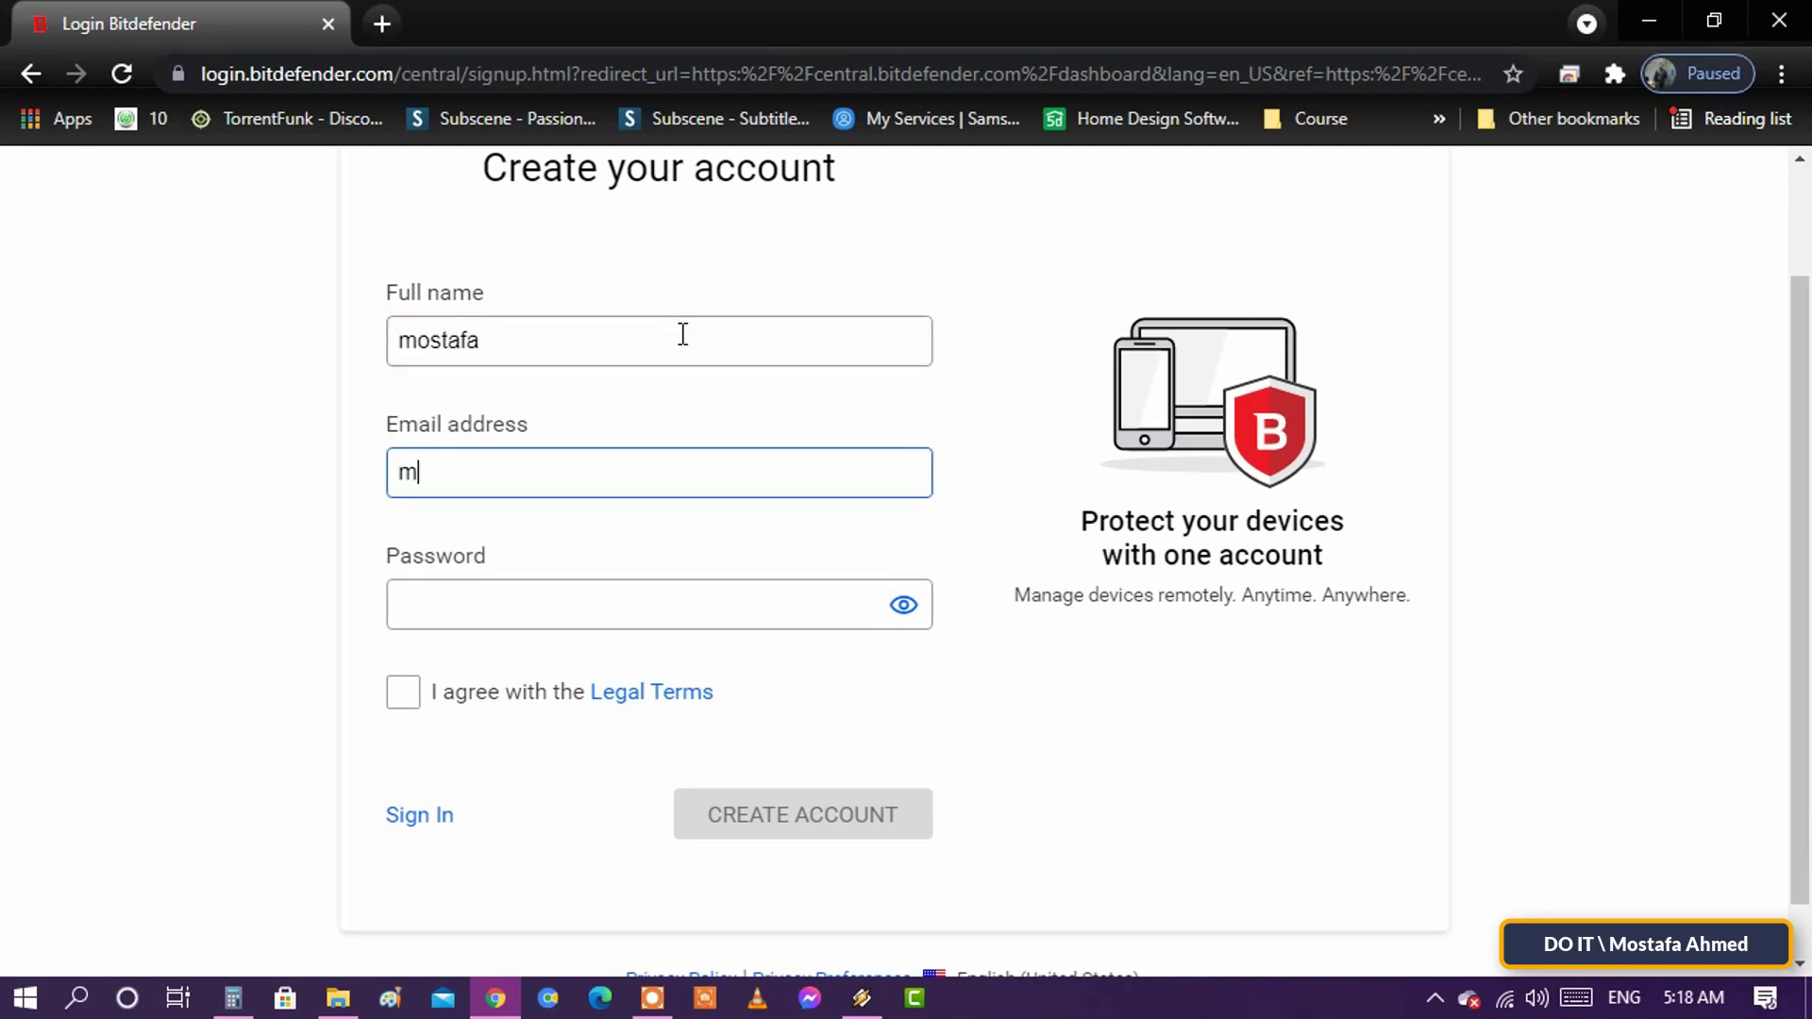
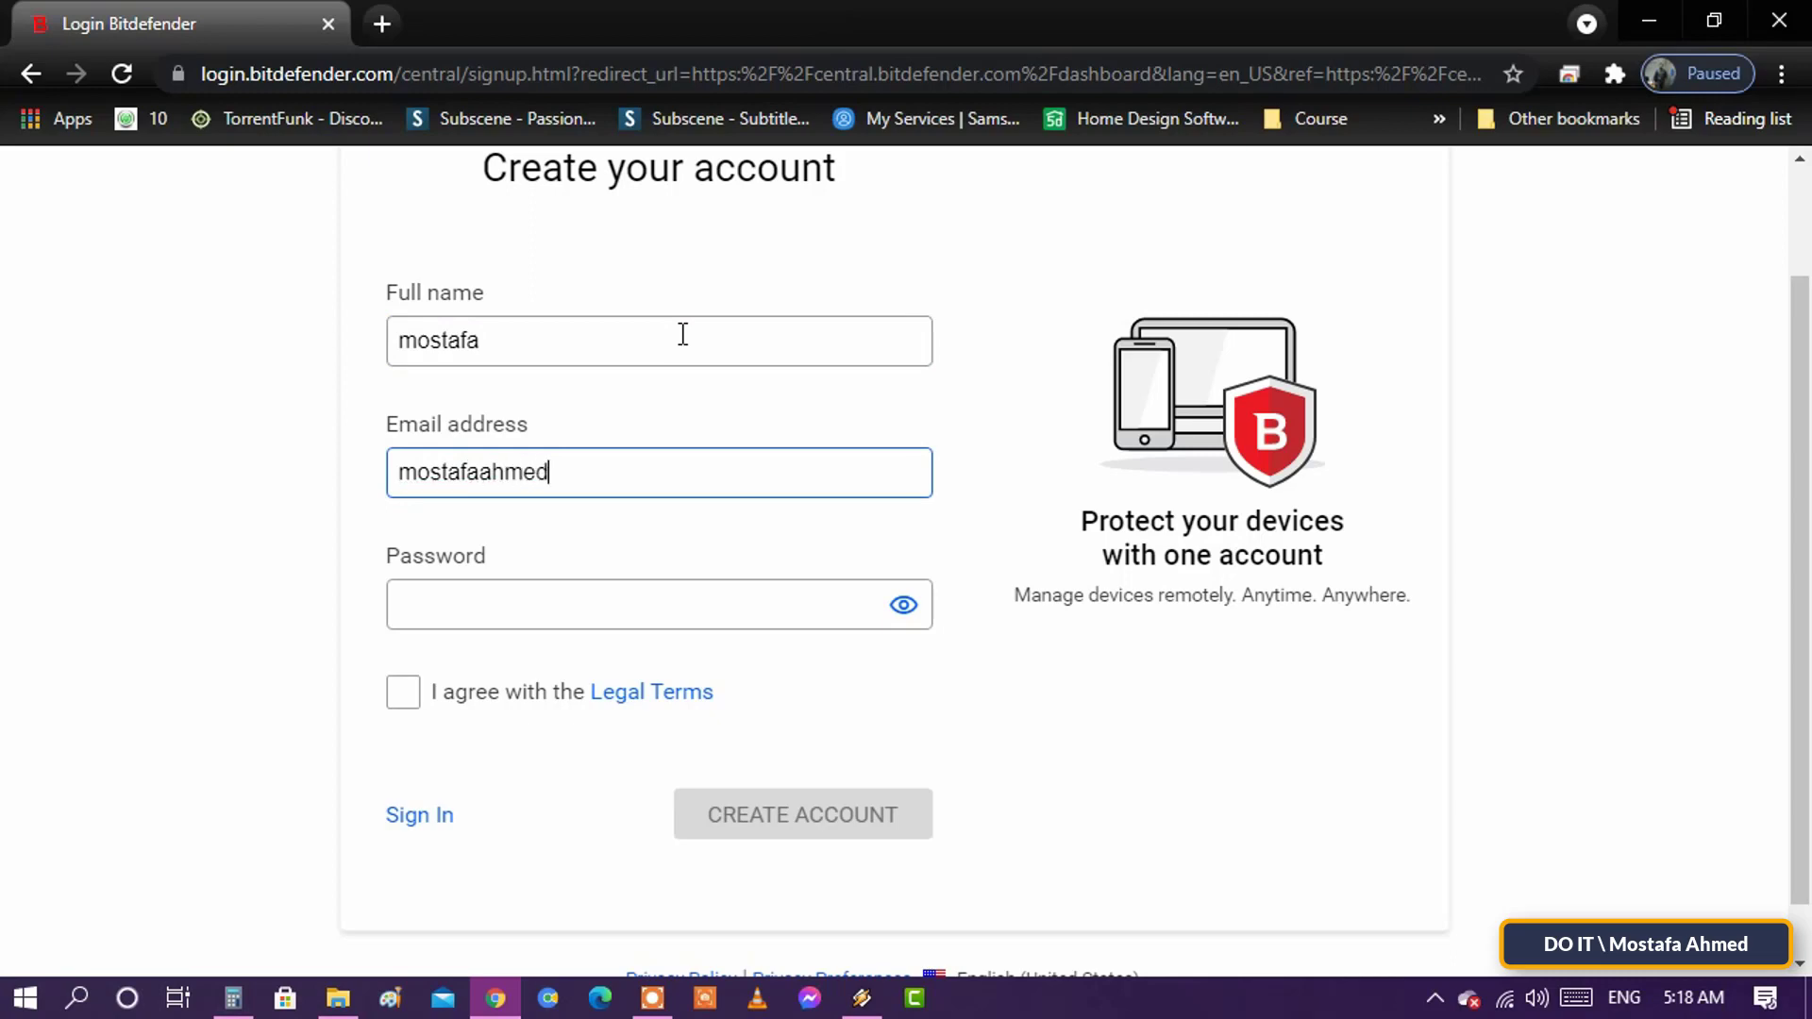
type("****")
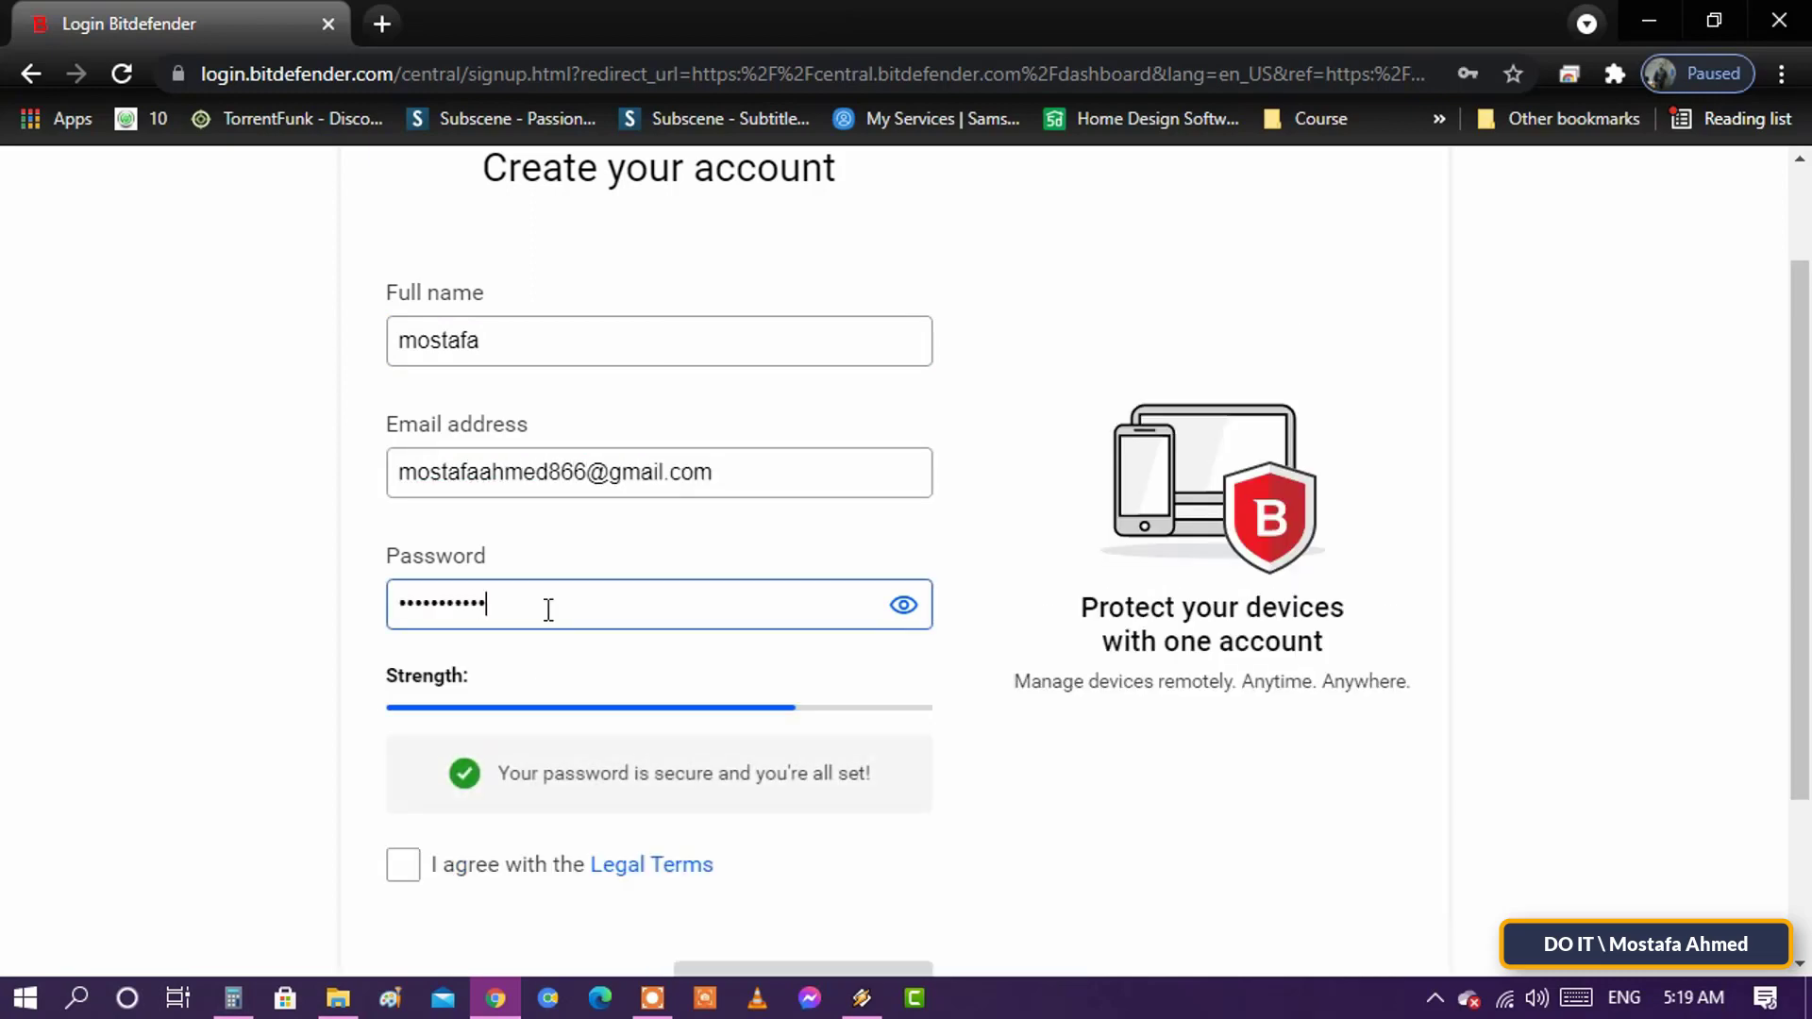
type("*")
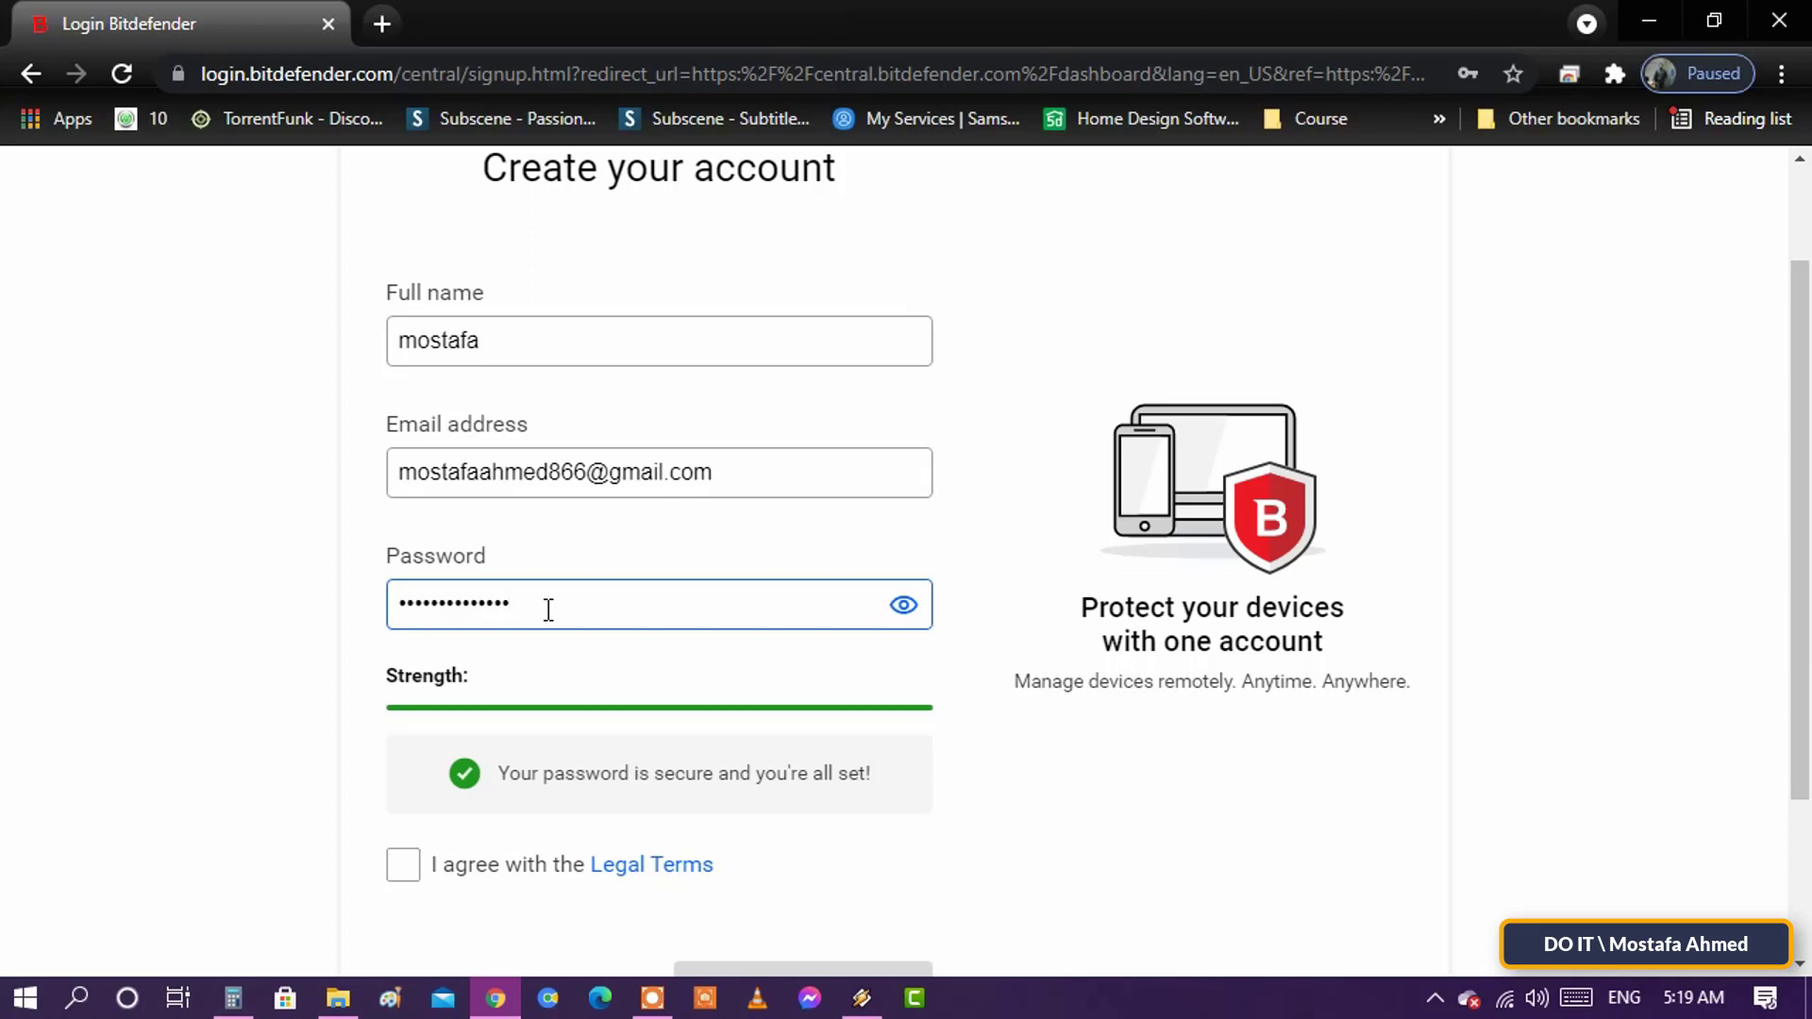
type("****")
- Agree to the Legal Terms and submit the account signup
scroll(604, 623, "down", 2)
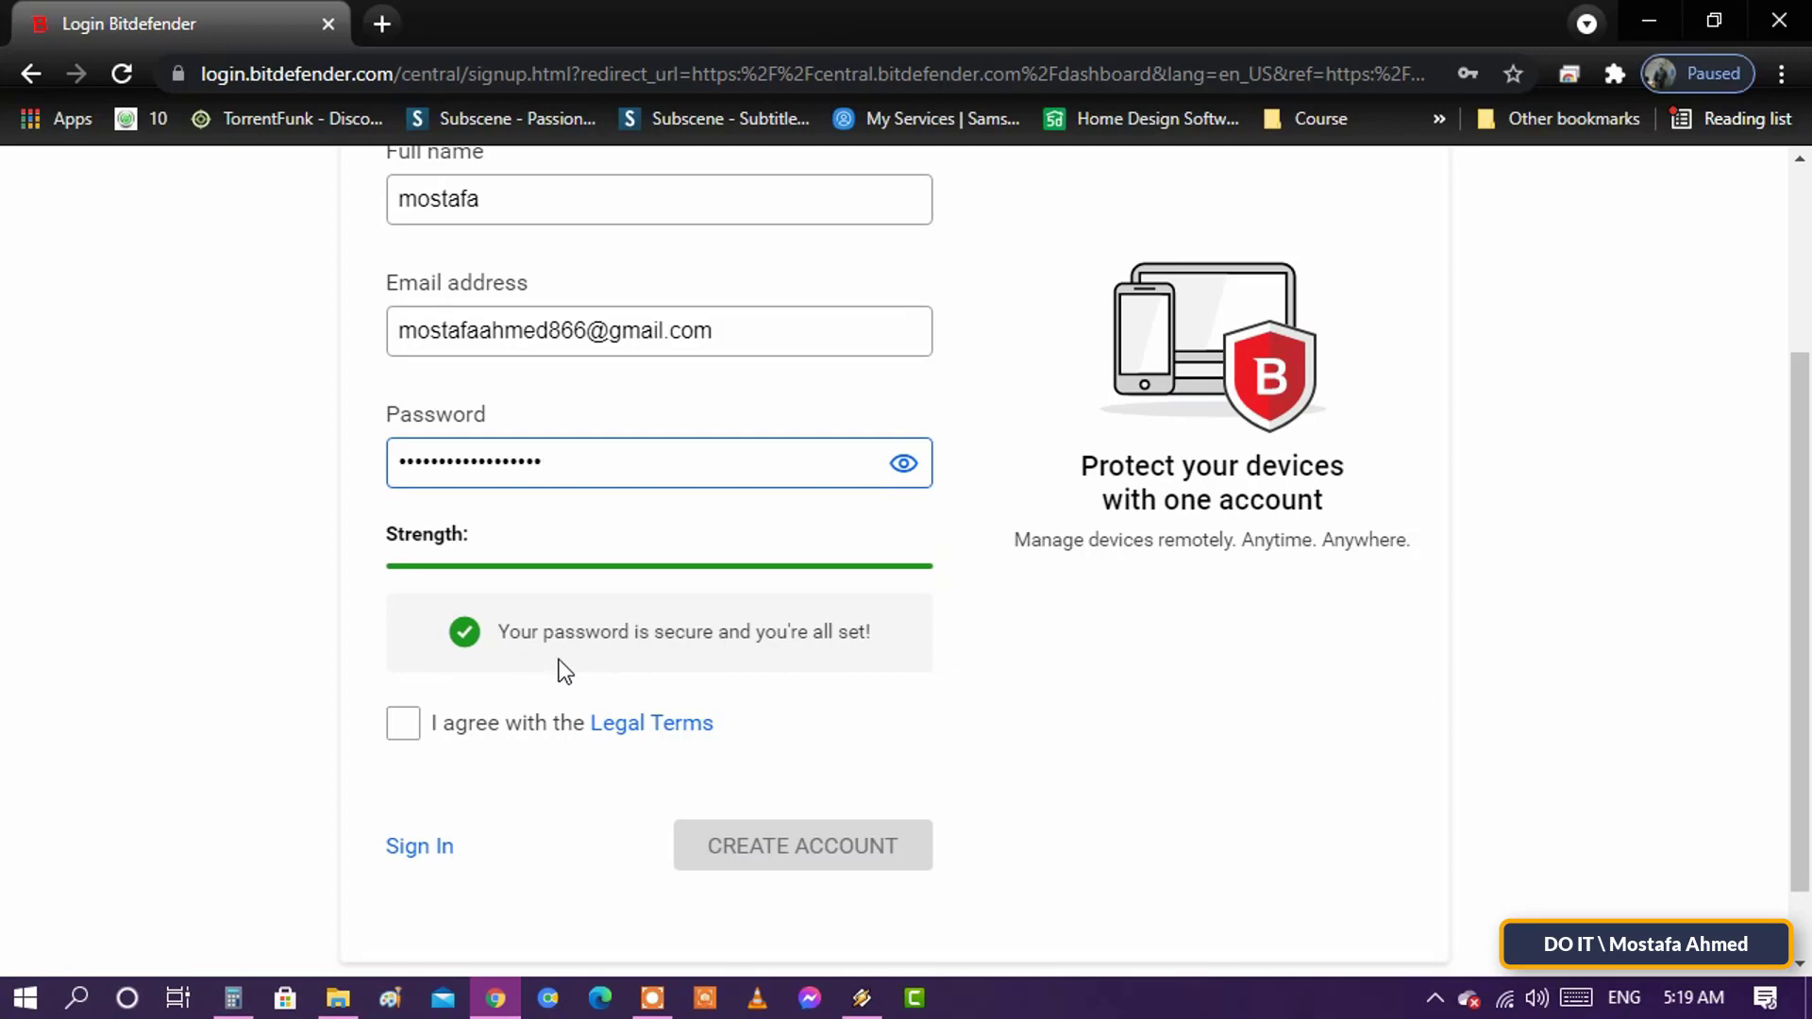
left_click(402, 727)
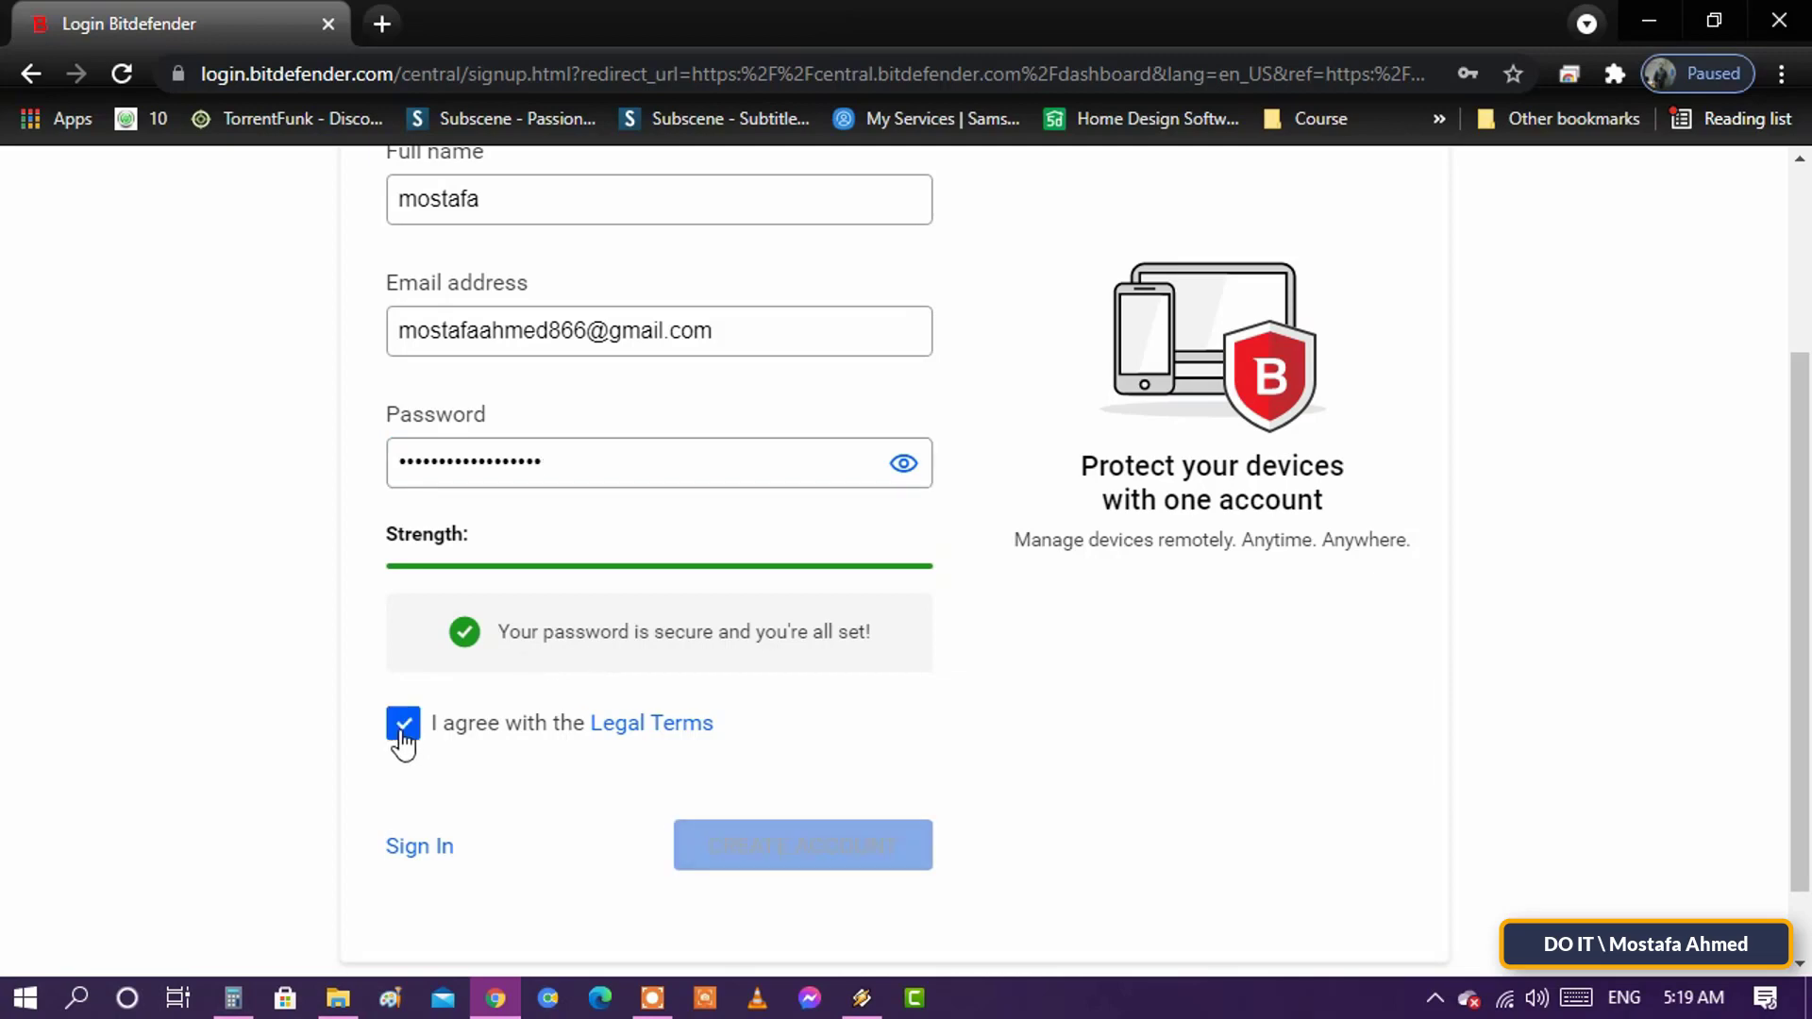
scroll(1161, 721, "down", 1)
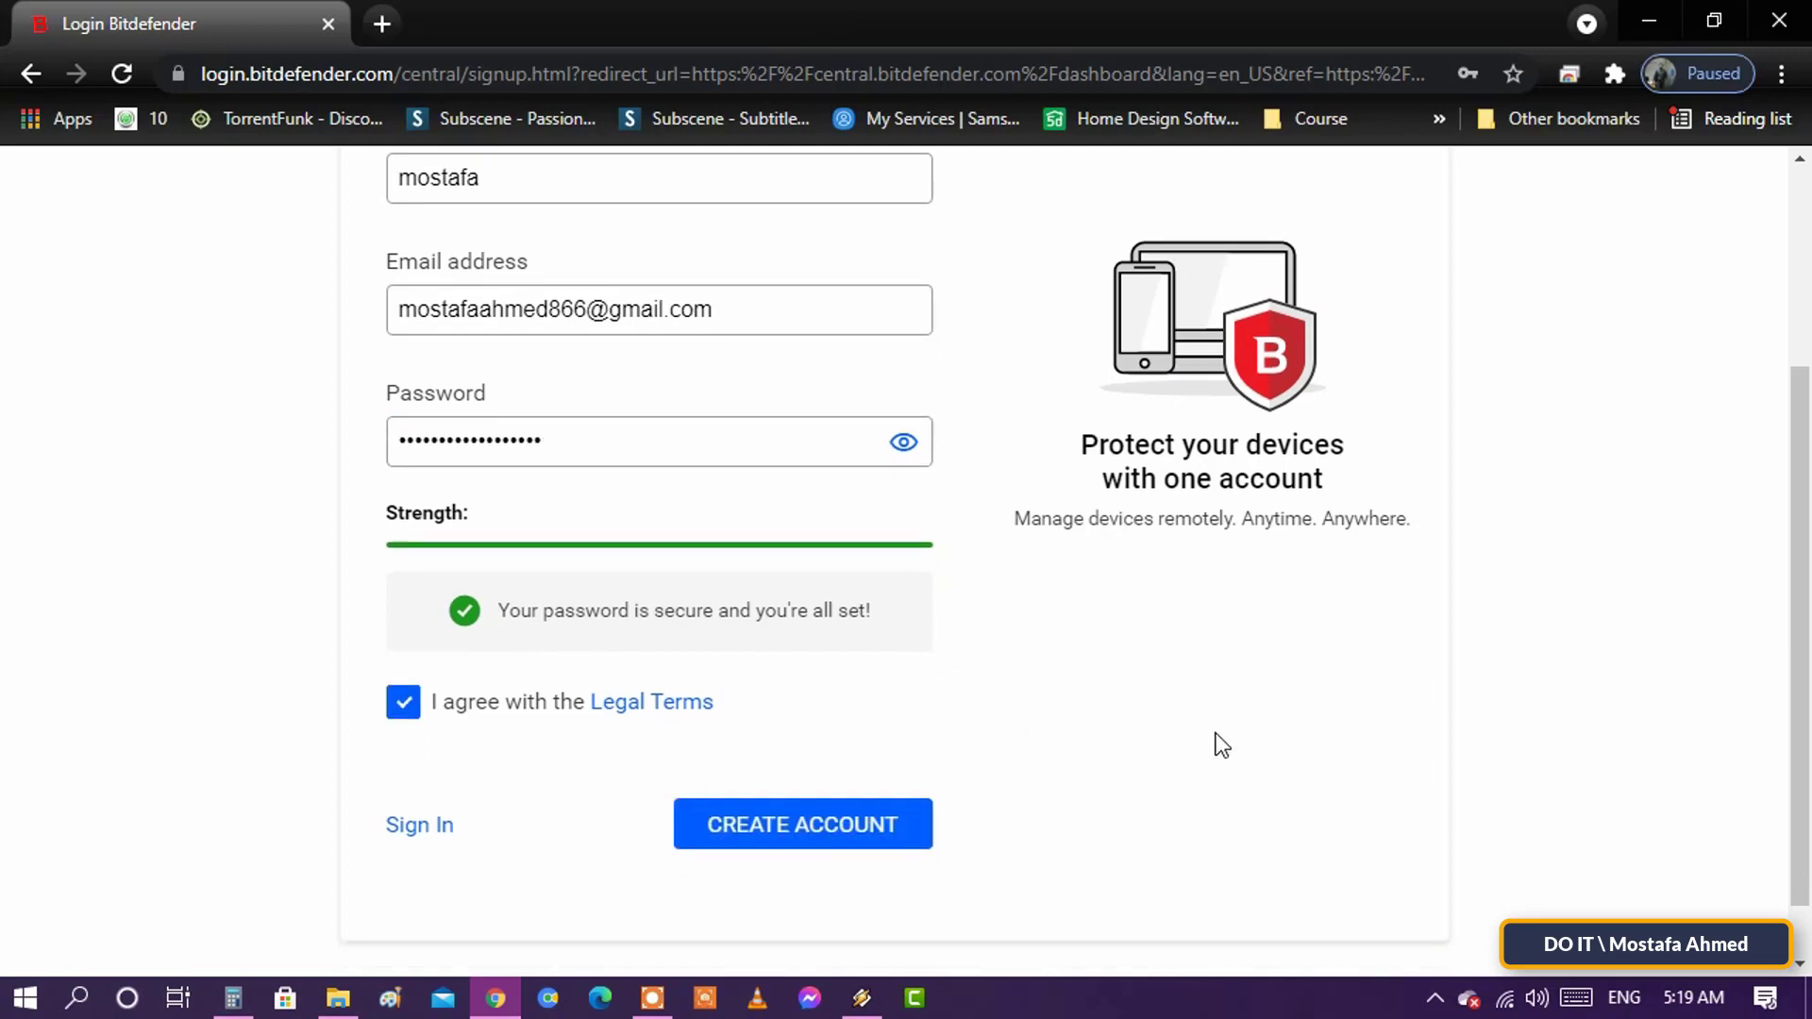
left_click(906, 759)
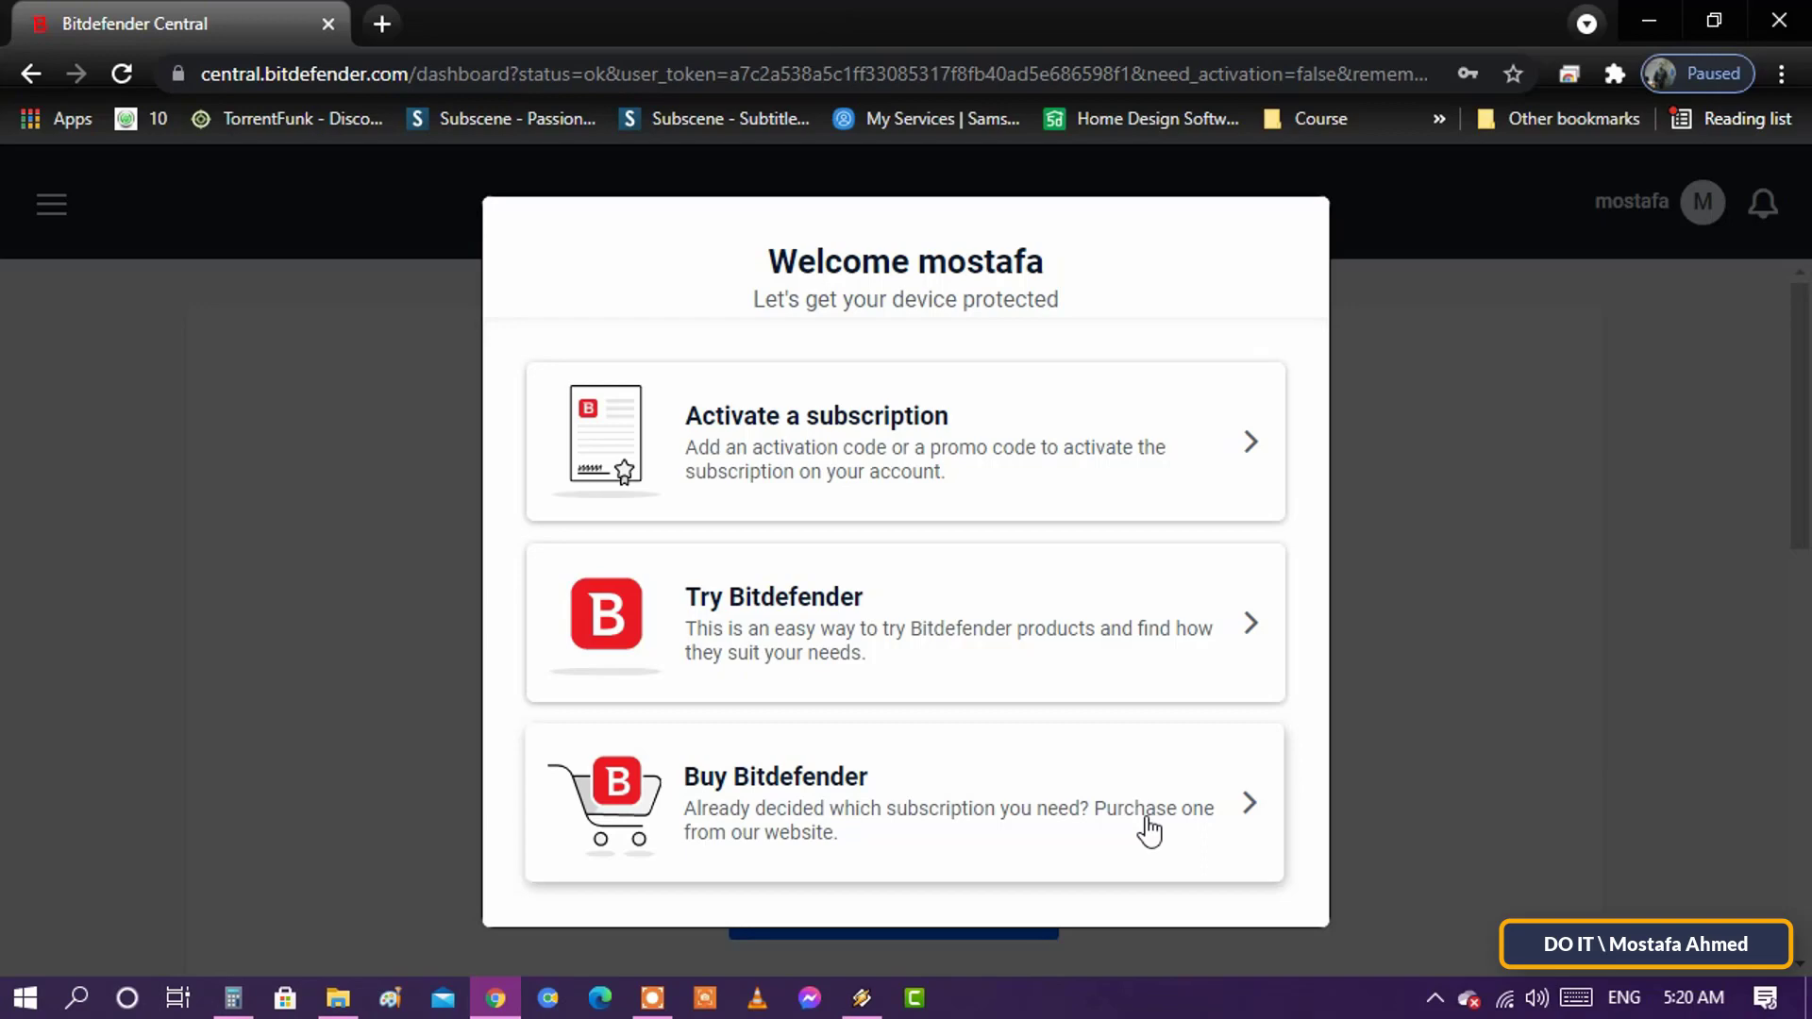
- Choose the Try Bitdefender card in the Welcome dialog
left_click(1113, 658)
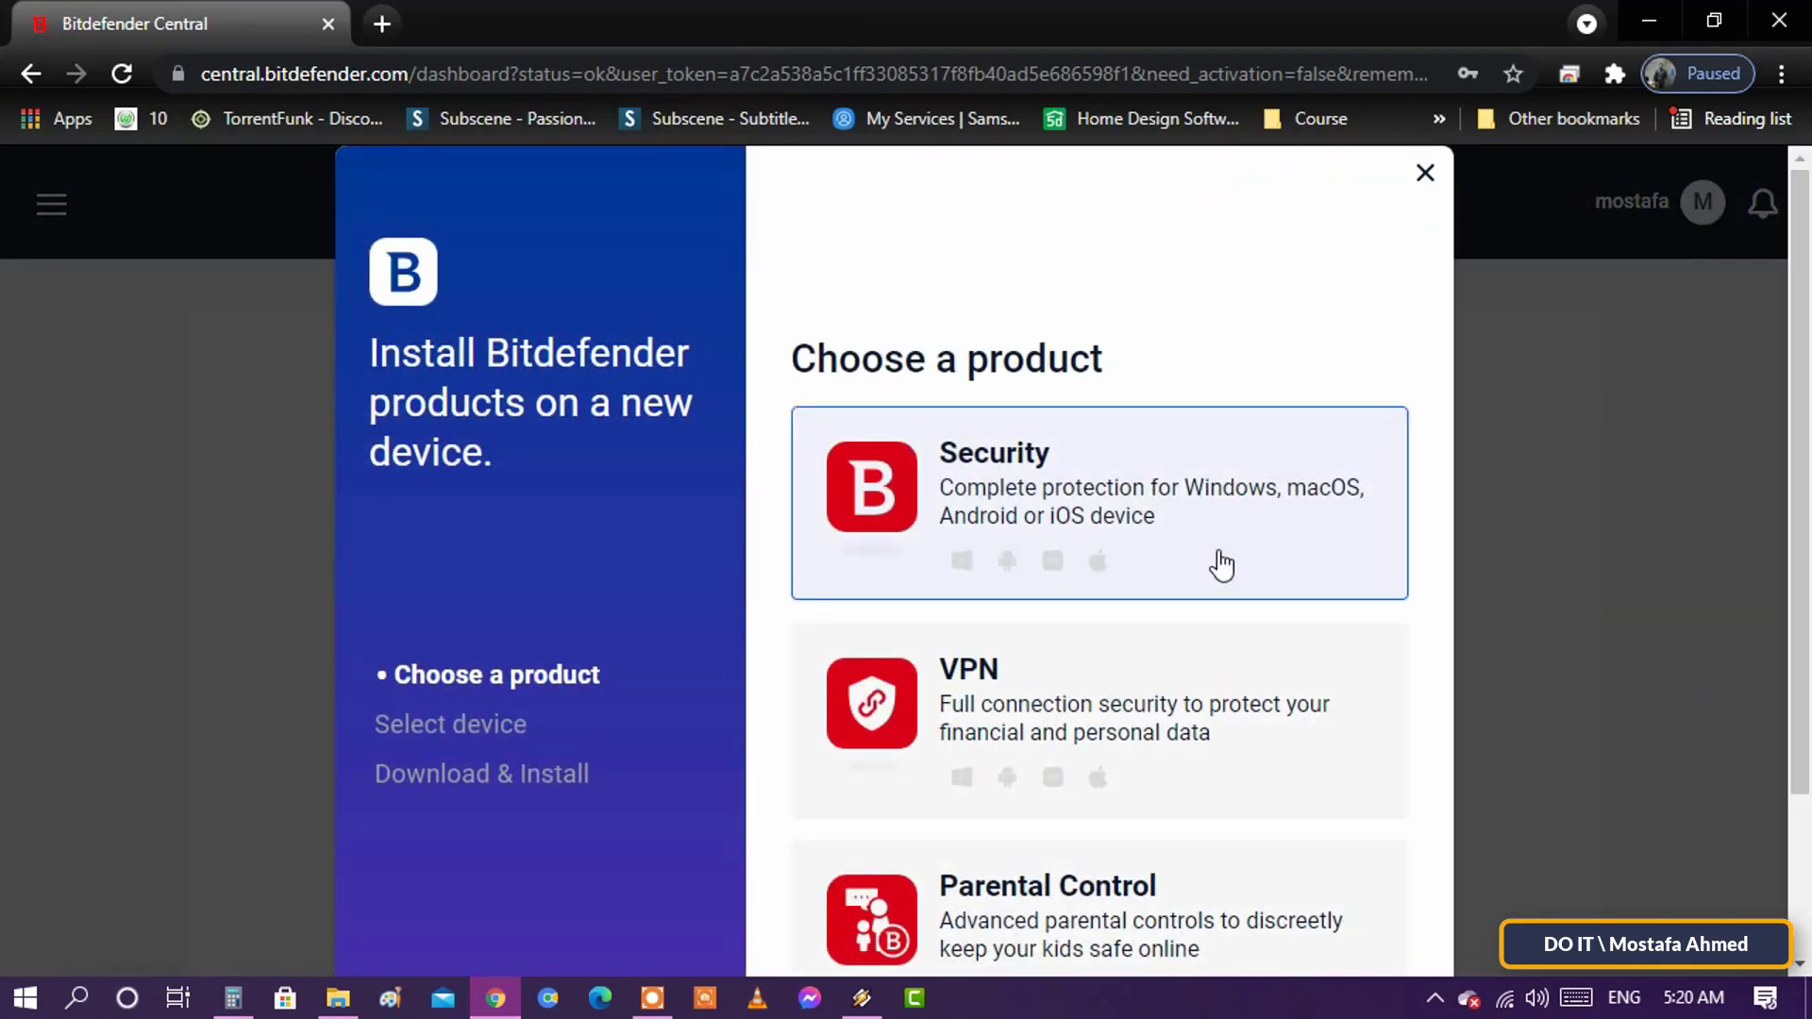
- Select the Security card in the Choose a product step
scroll(1227, 769, "down", 2)
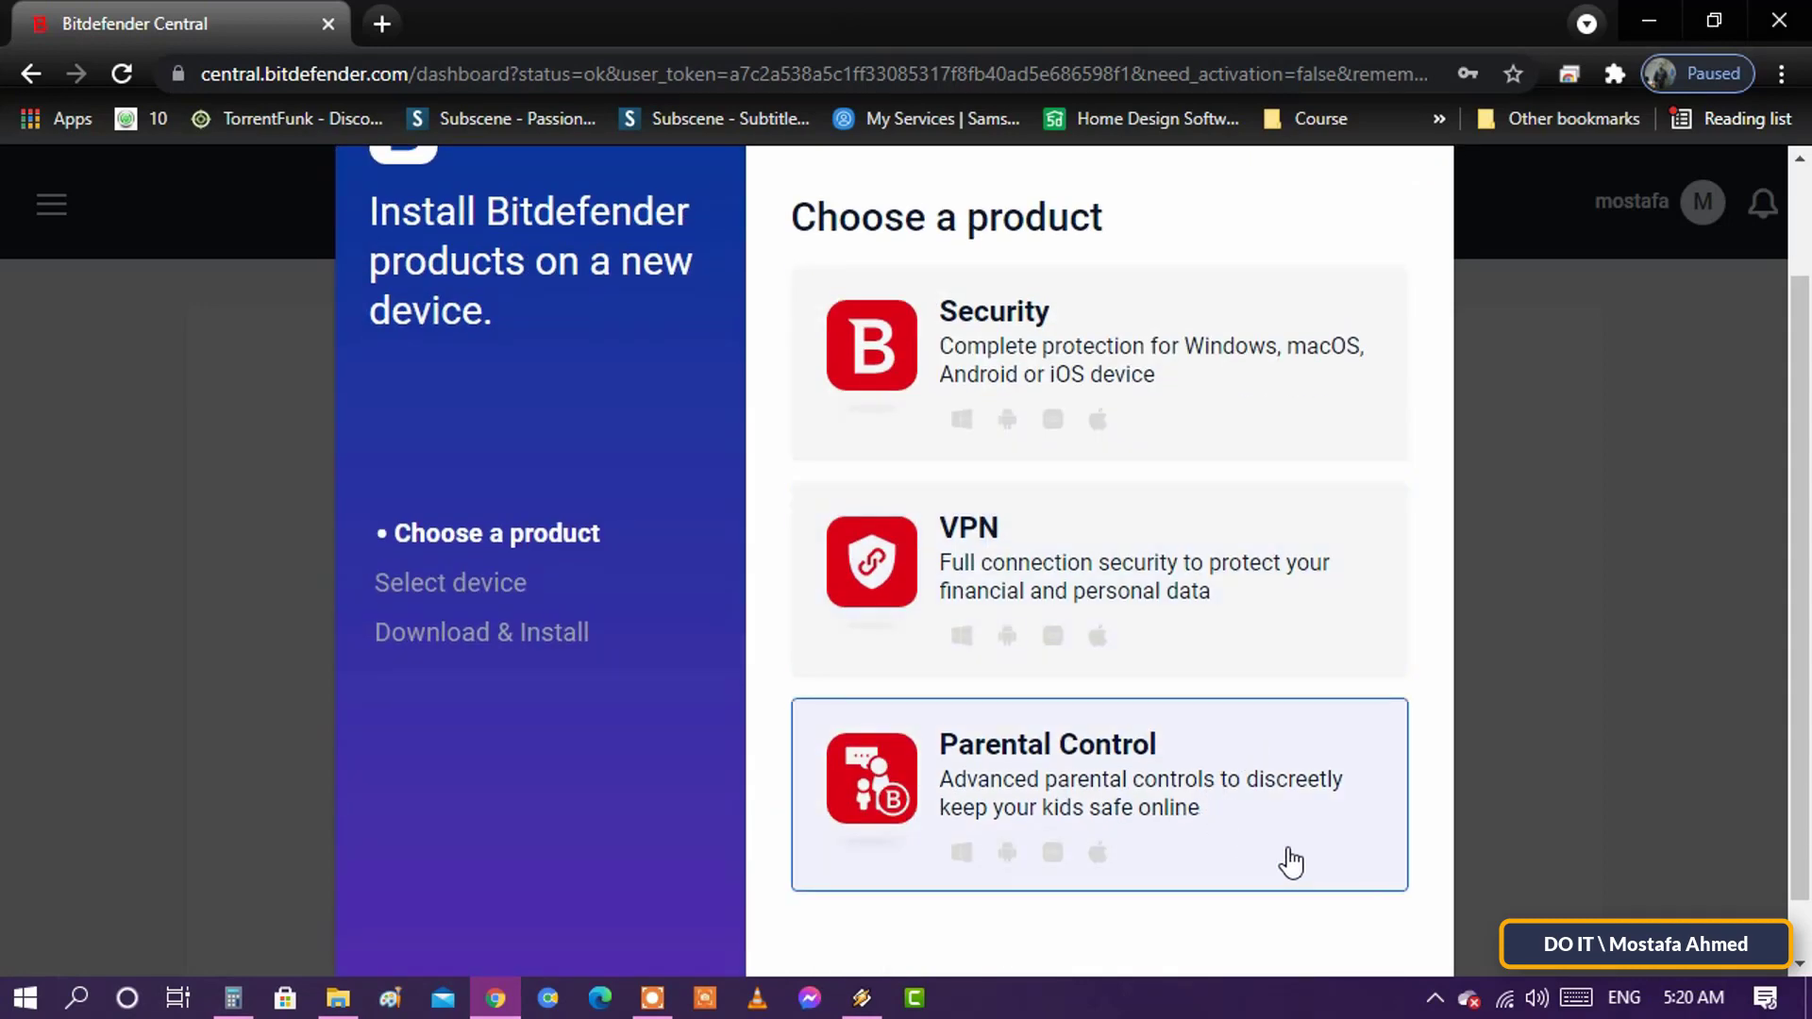
left_click(1198, 403)
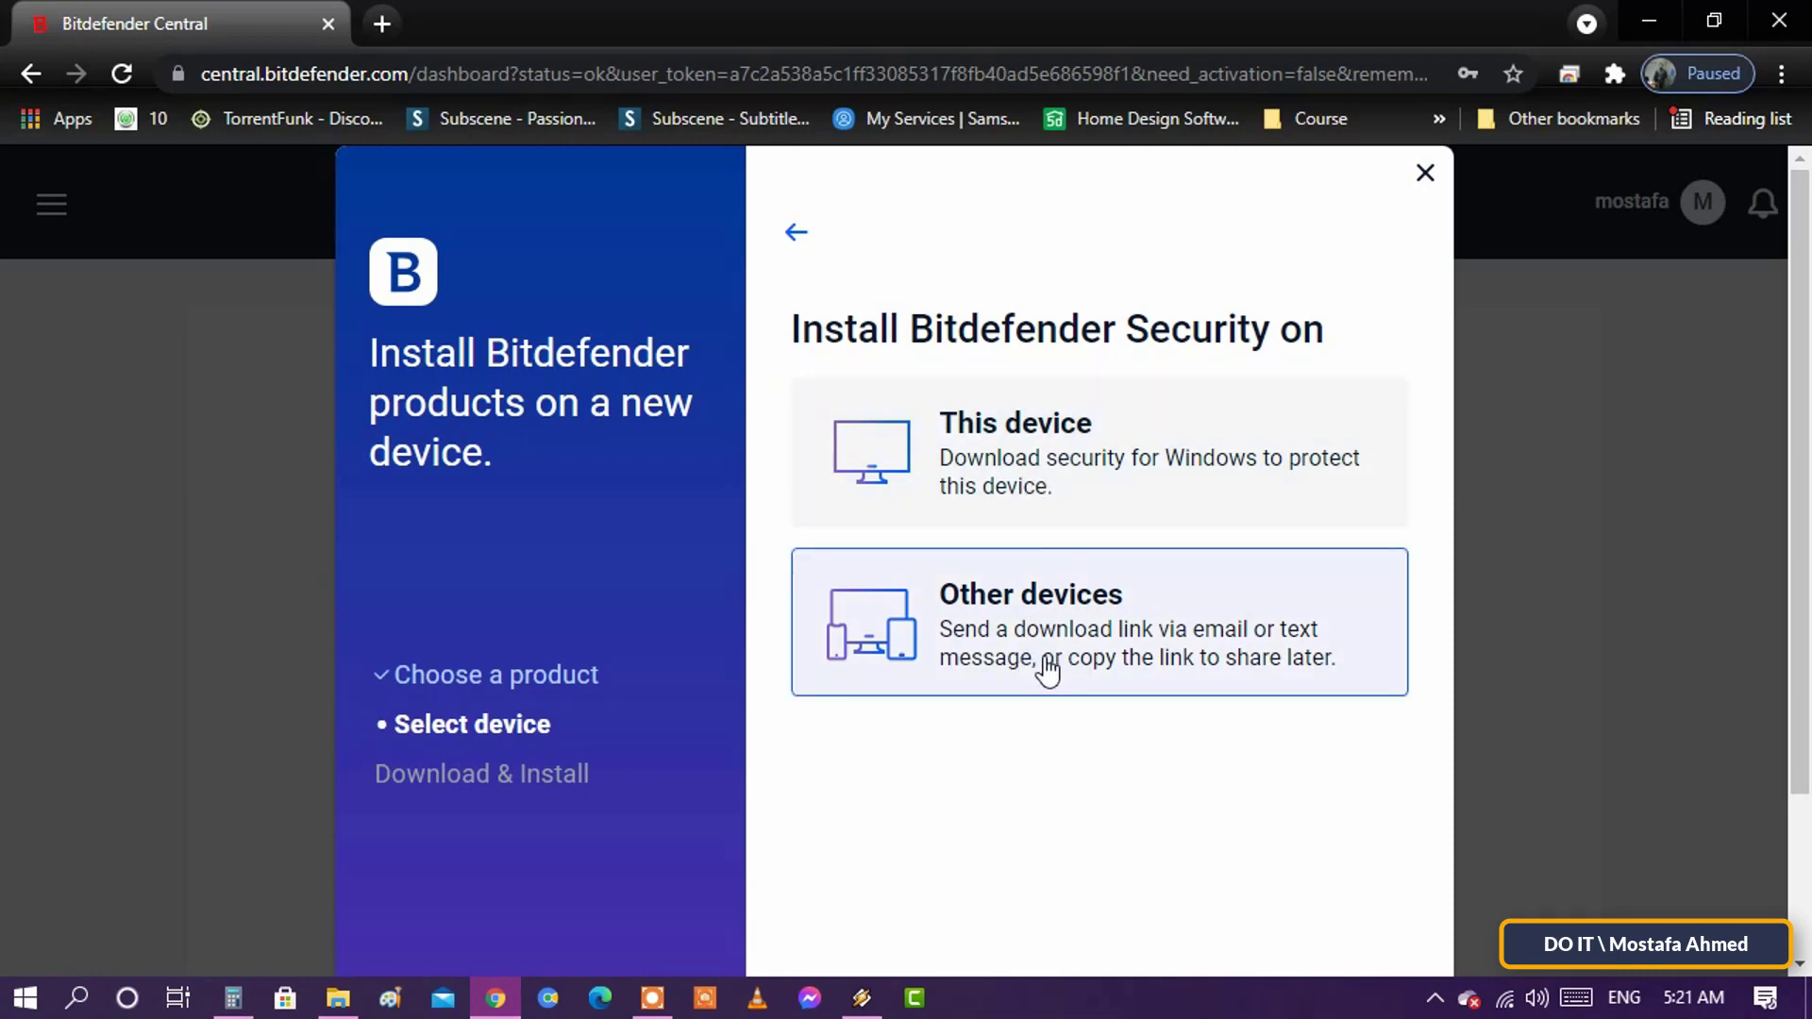
- Download Security for This device and show the downloaded installer in its folder
left_click(1233, 477)
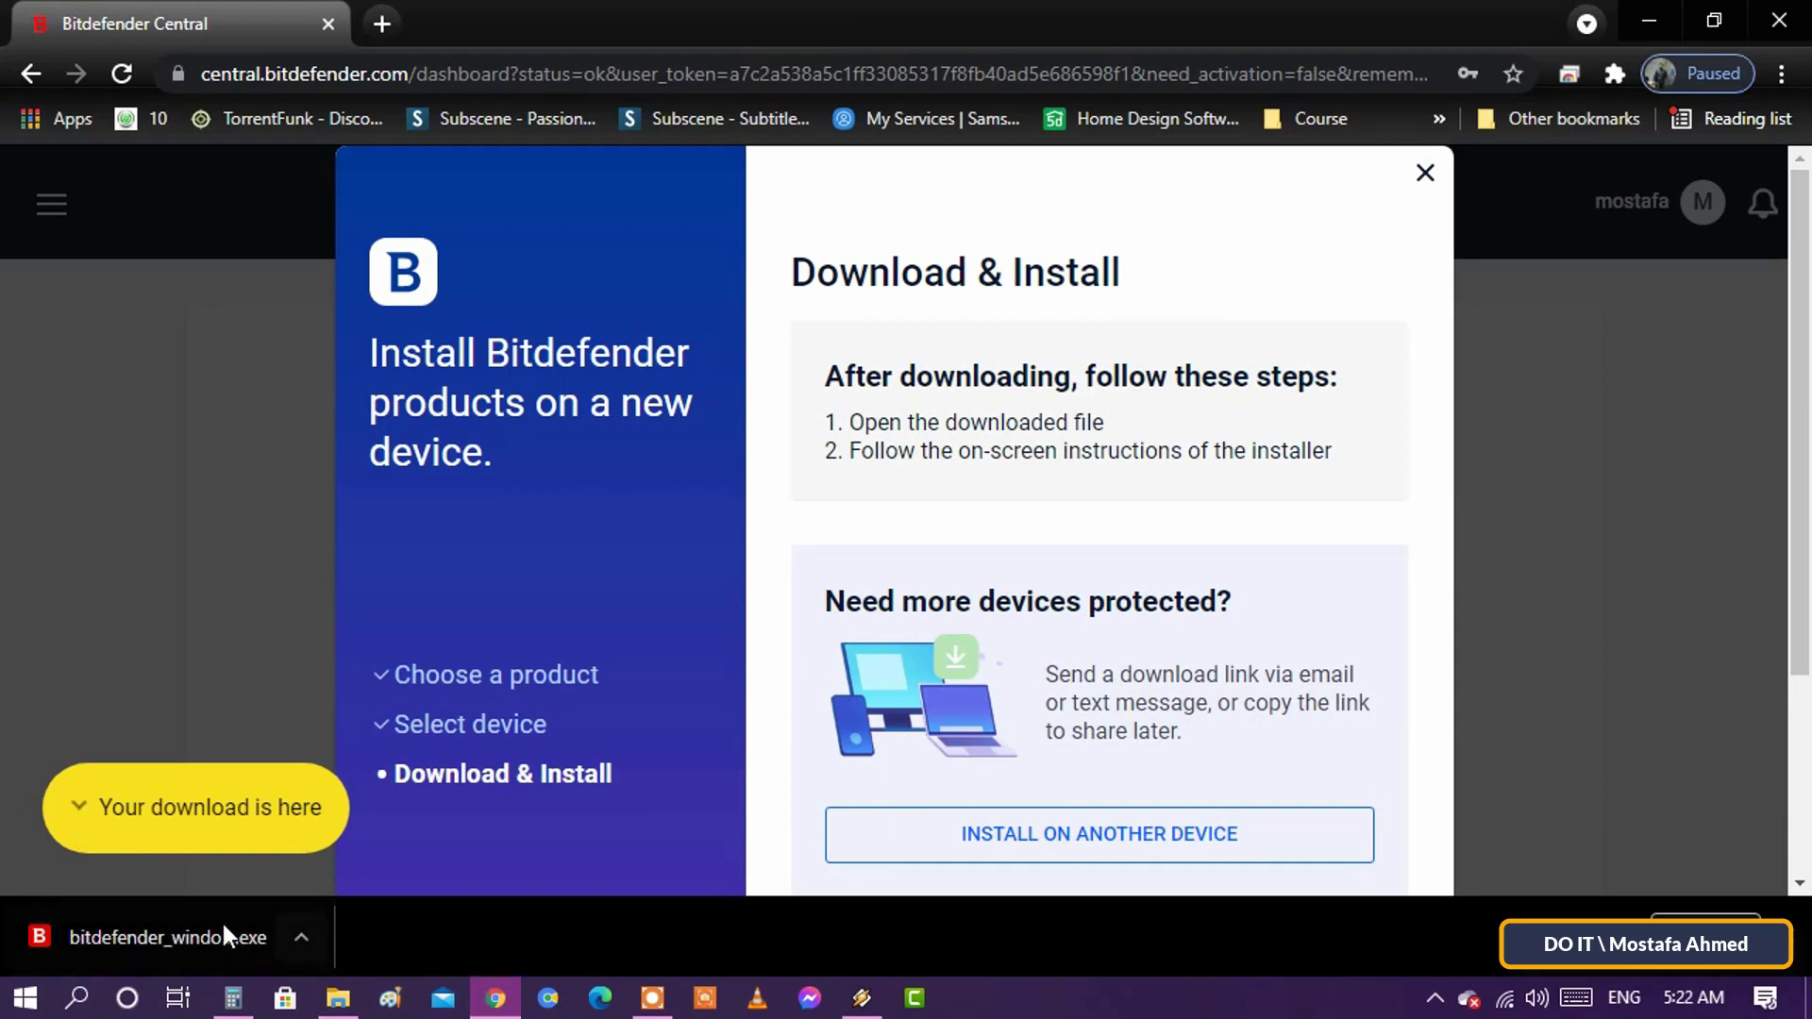
right_click(200, 938)
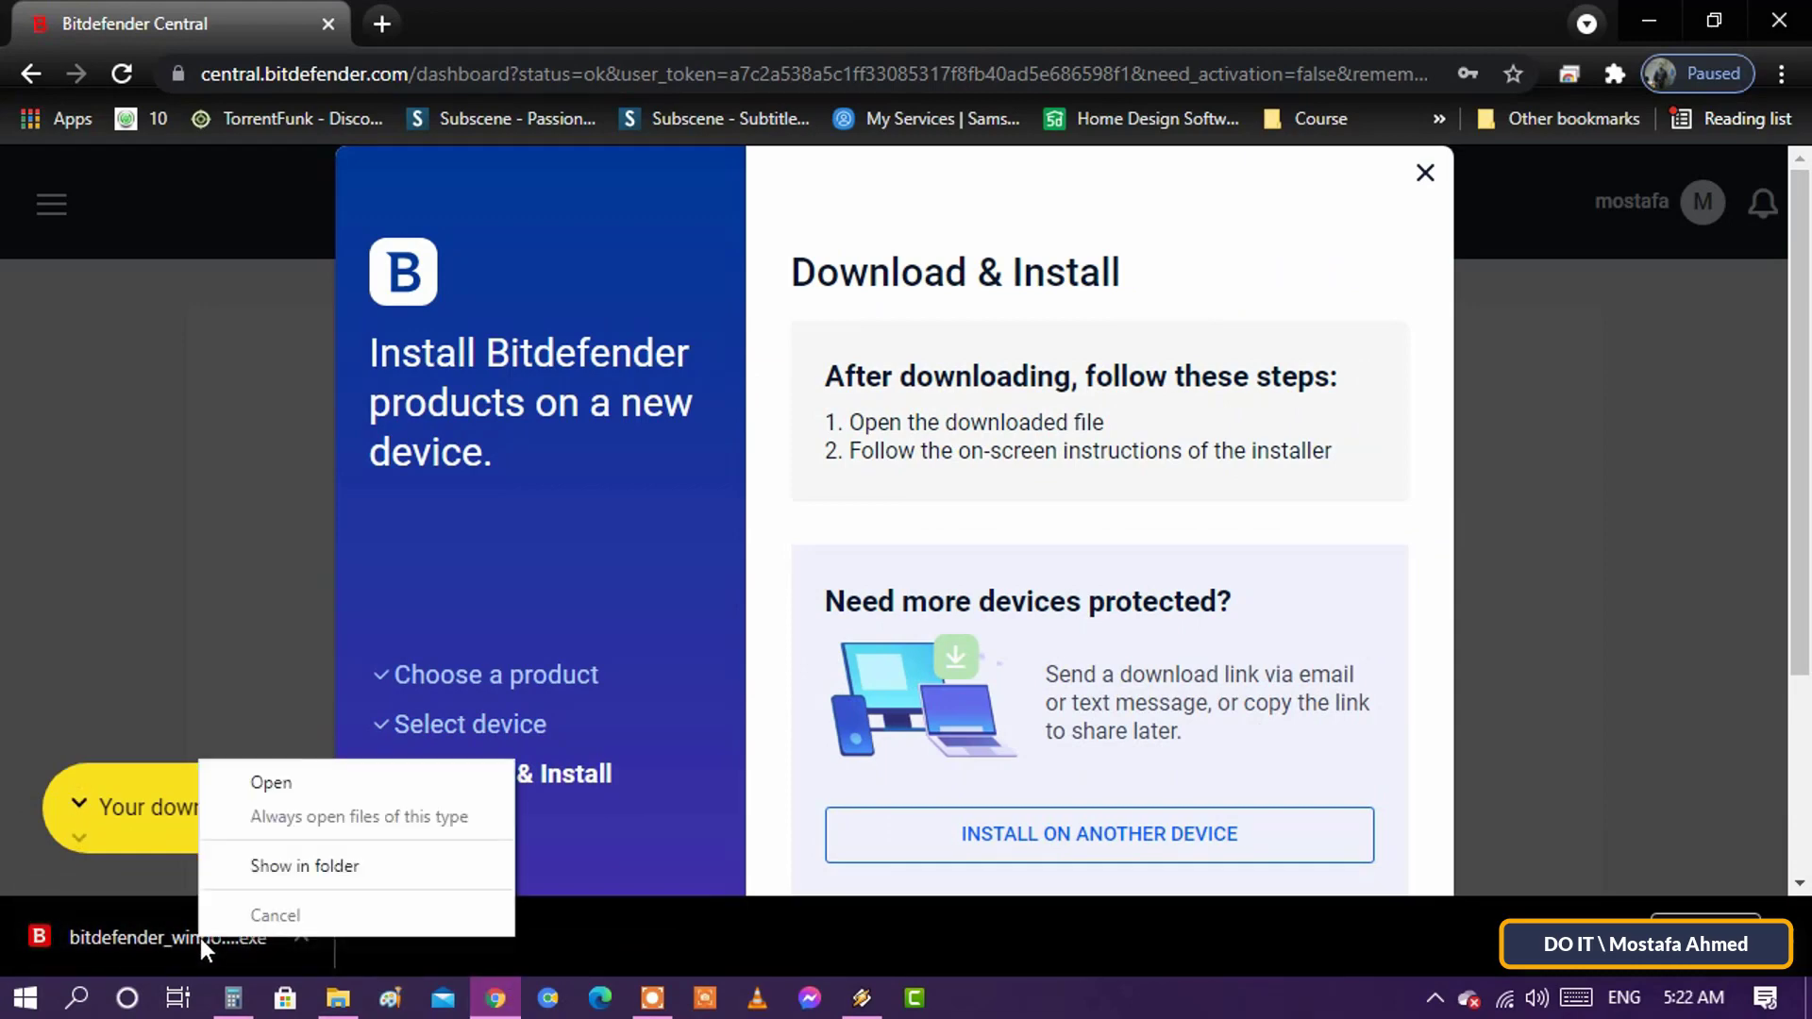
left_click(462, 868)
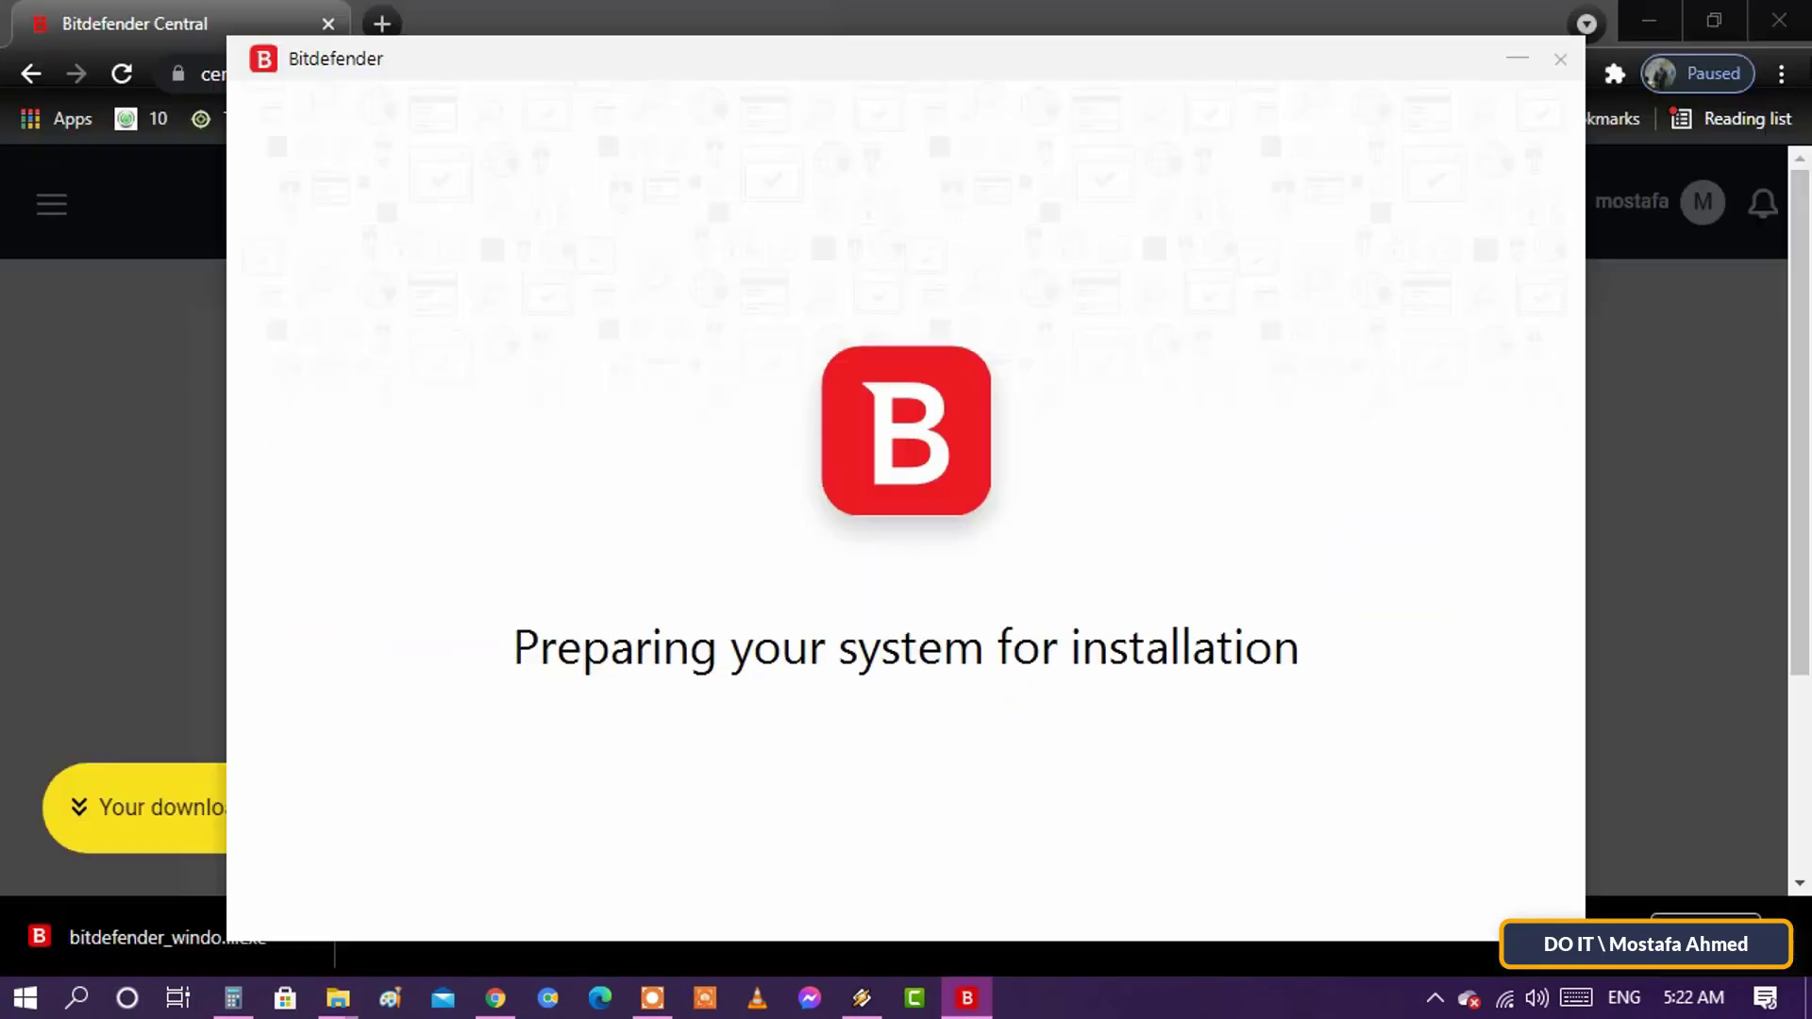
- Minimize Chrome so the Bitdefender Security setup window is in view
left_click(1657, 14)
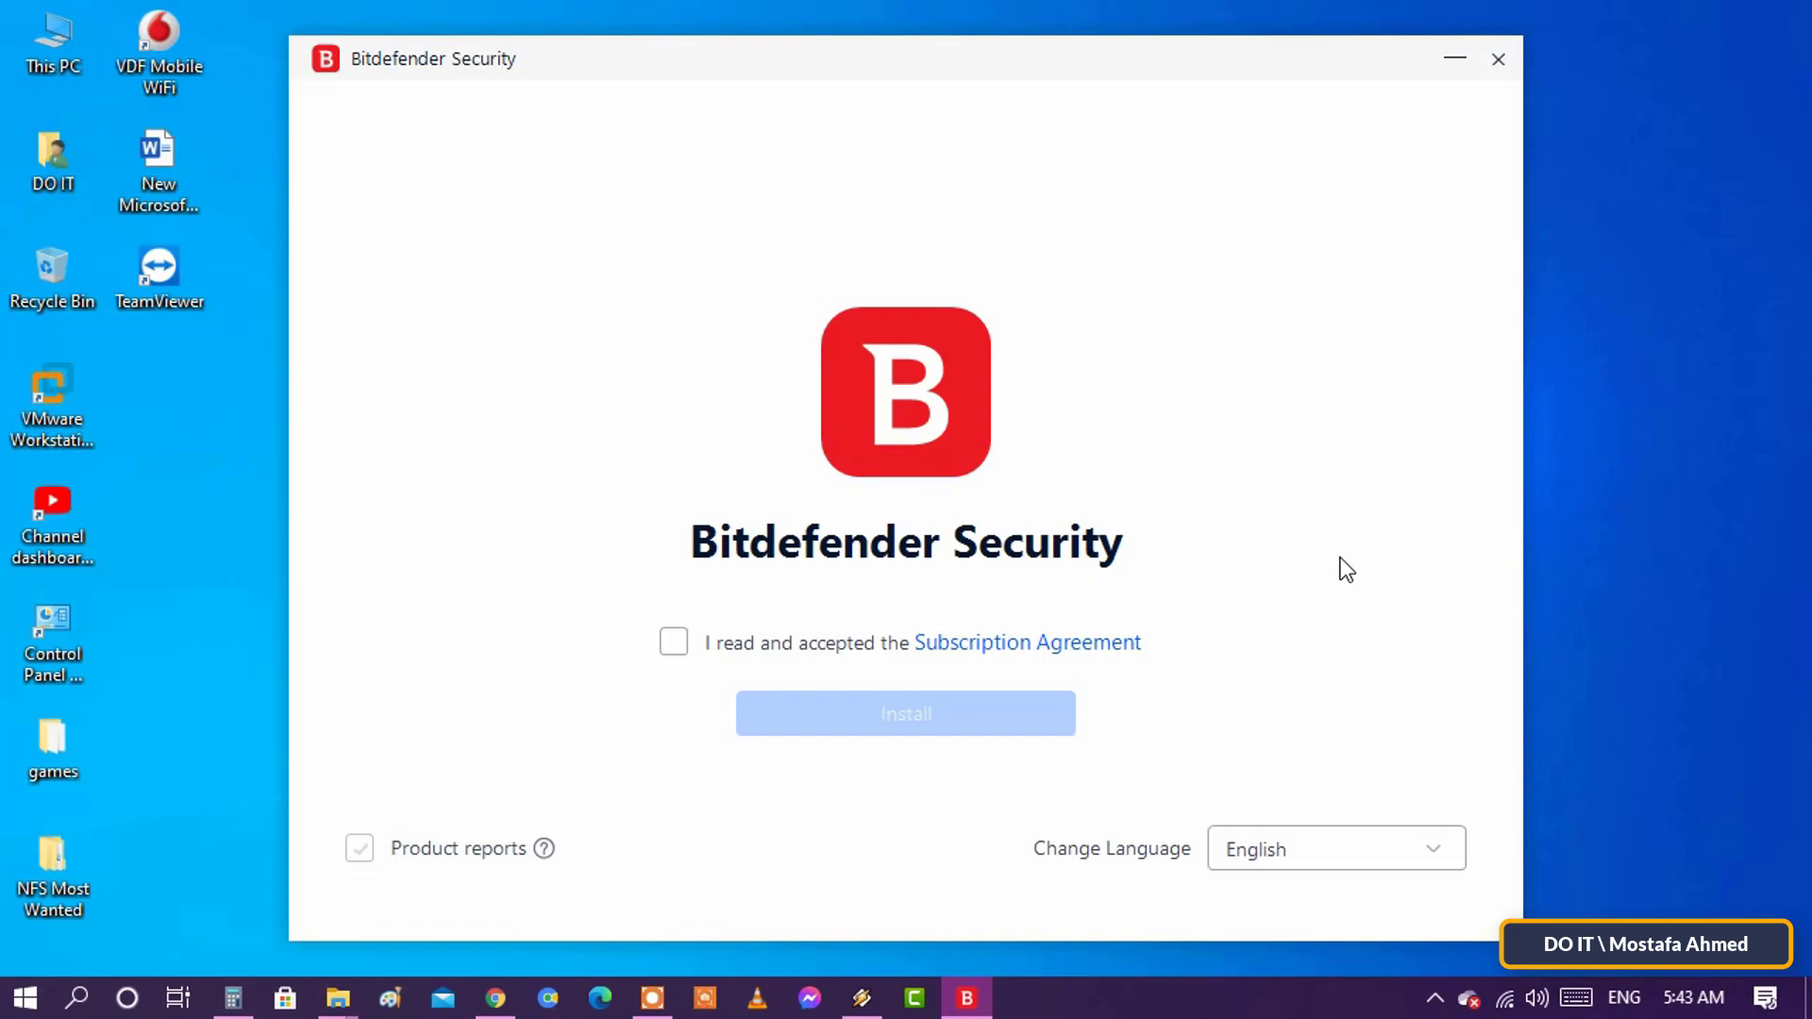
- Accept the Subscription Agreement and install Bitdefender Security
left_click(674, 649)
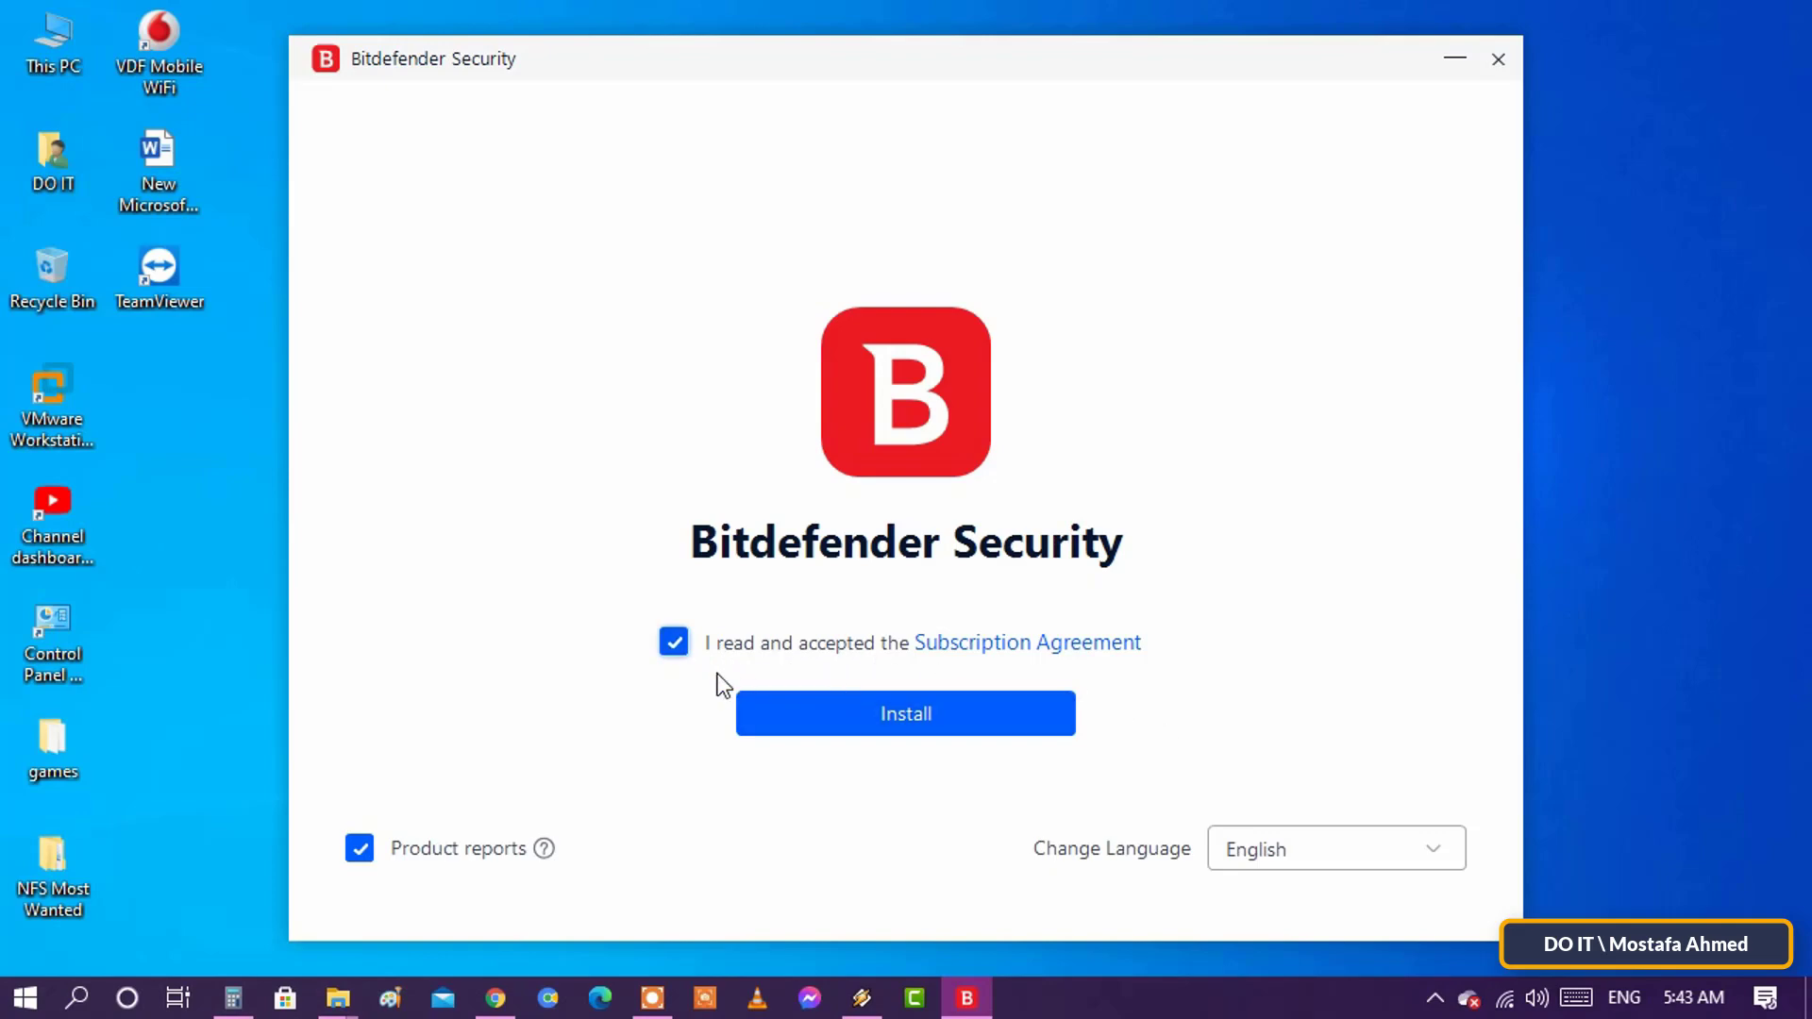
left_click(967, 731)
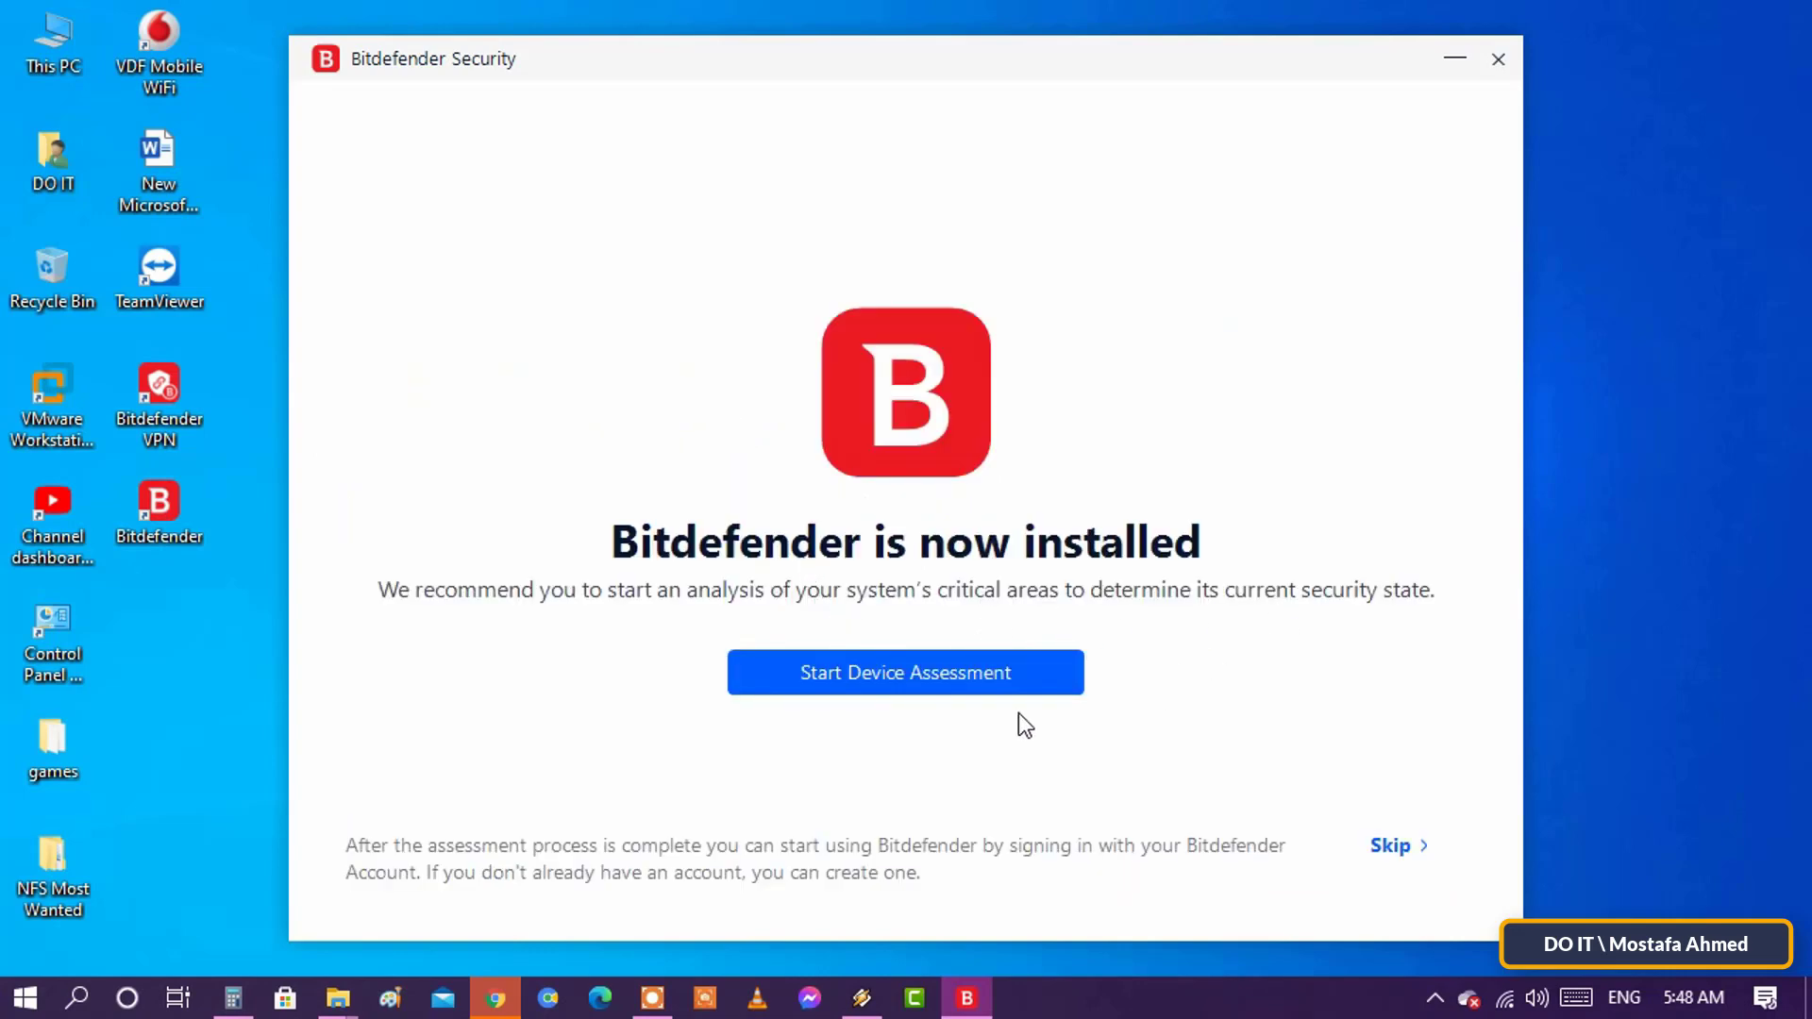
- Skip the device assessment and activate the free trial without a subscription
left_click(1392, 845)
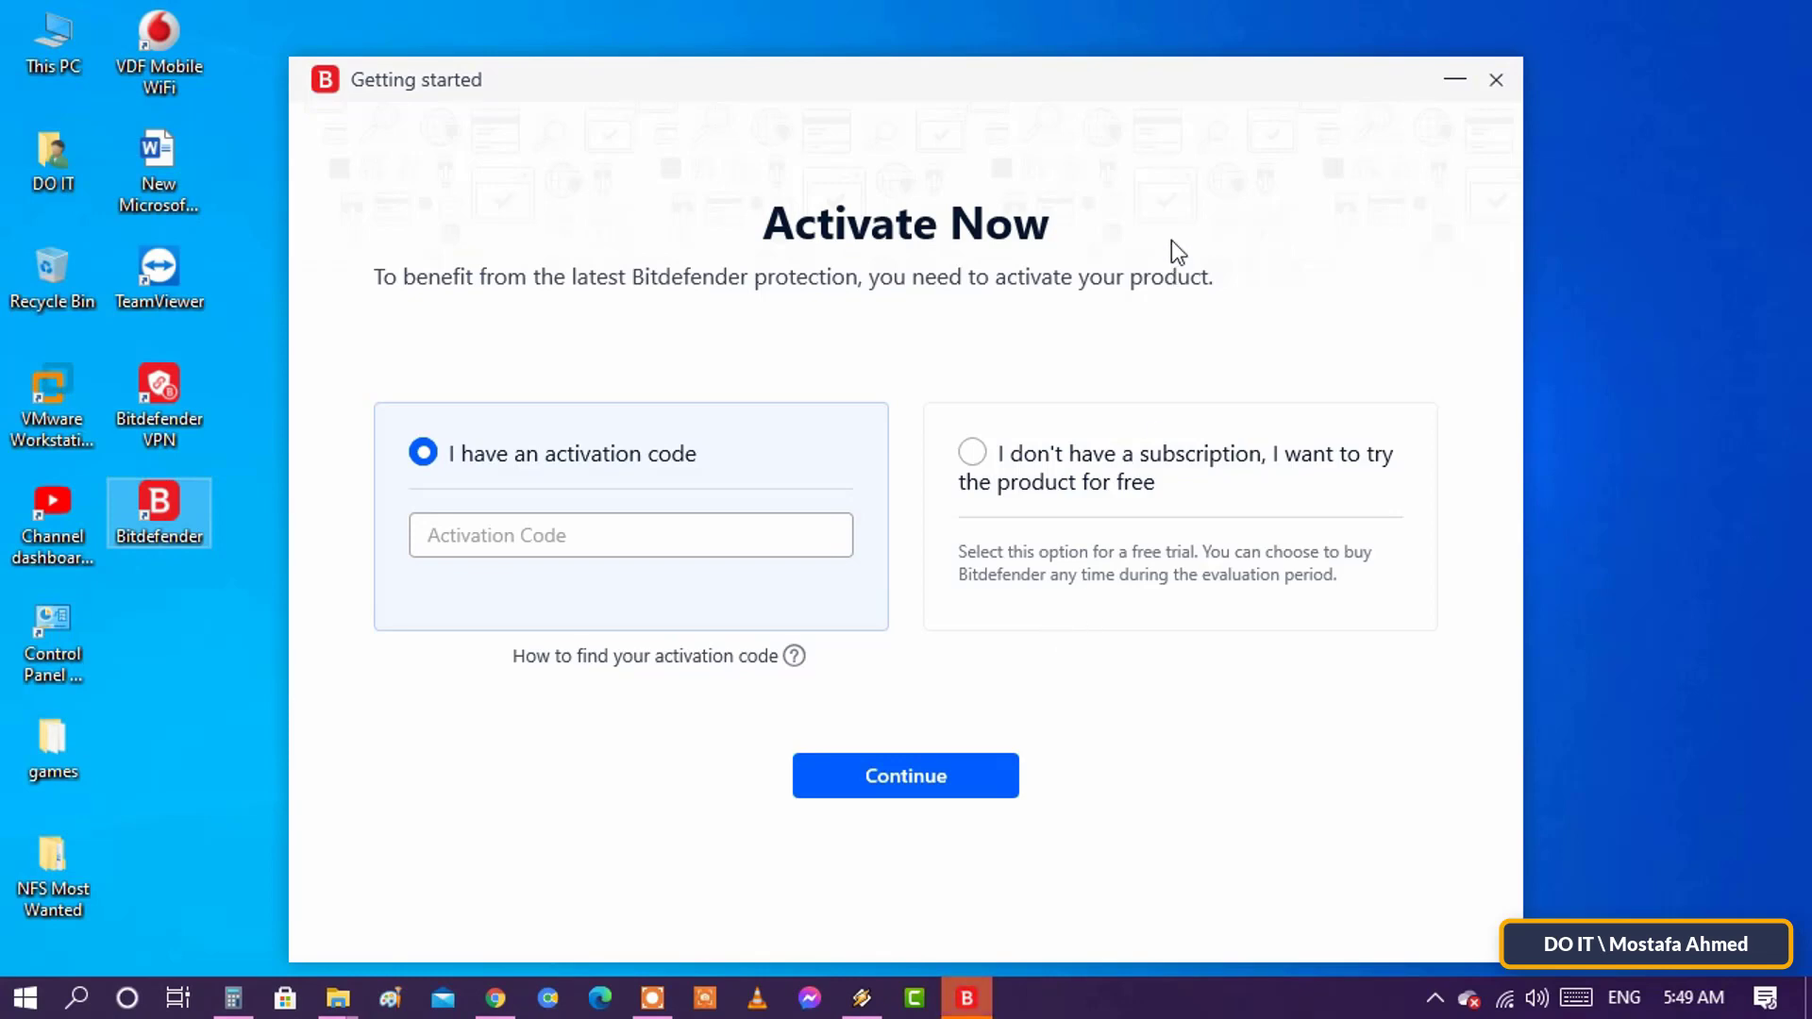
left_click_drag(1169, 91, 1176, 53)
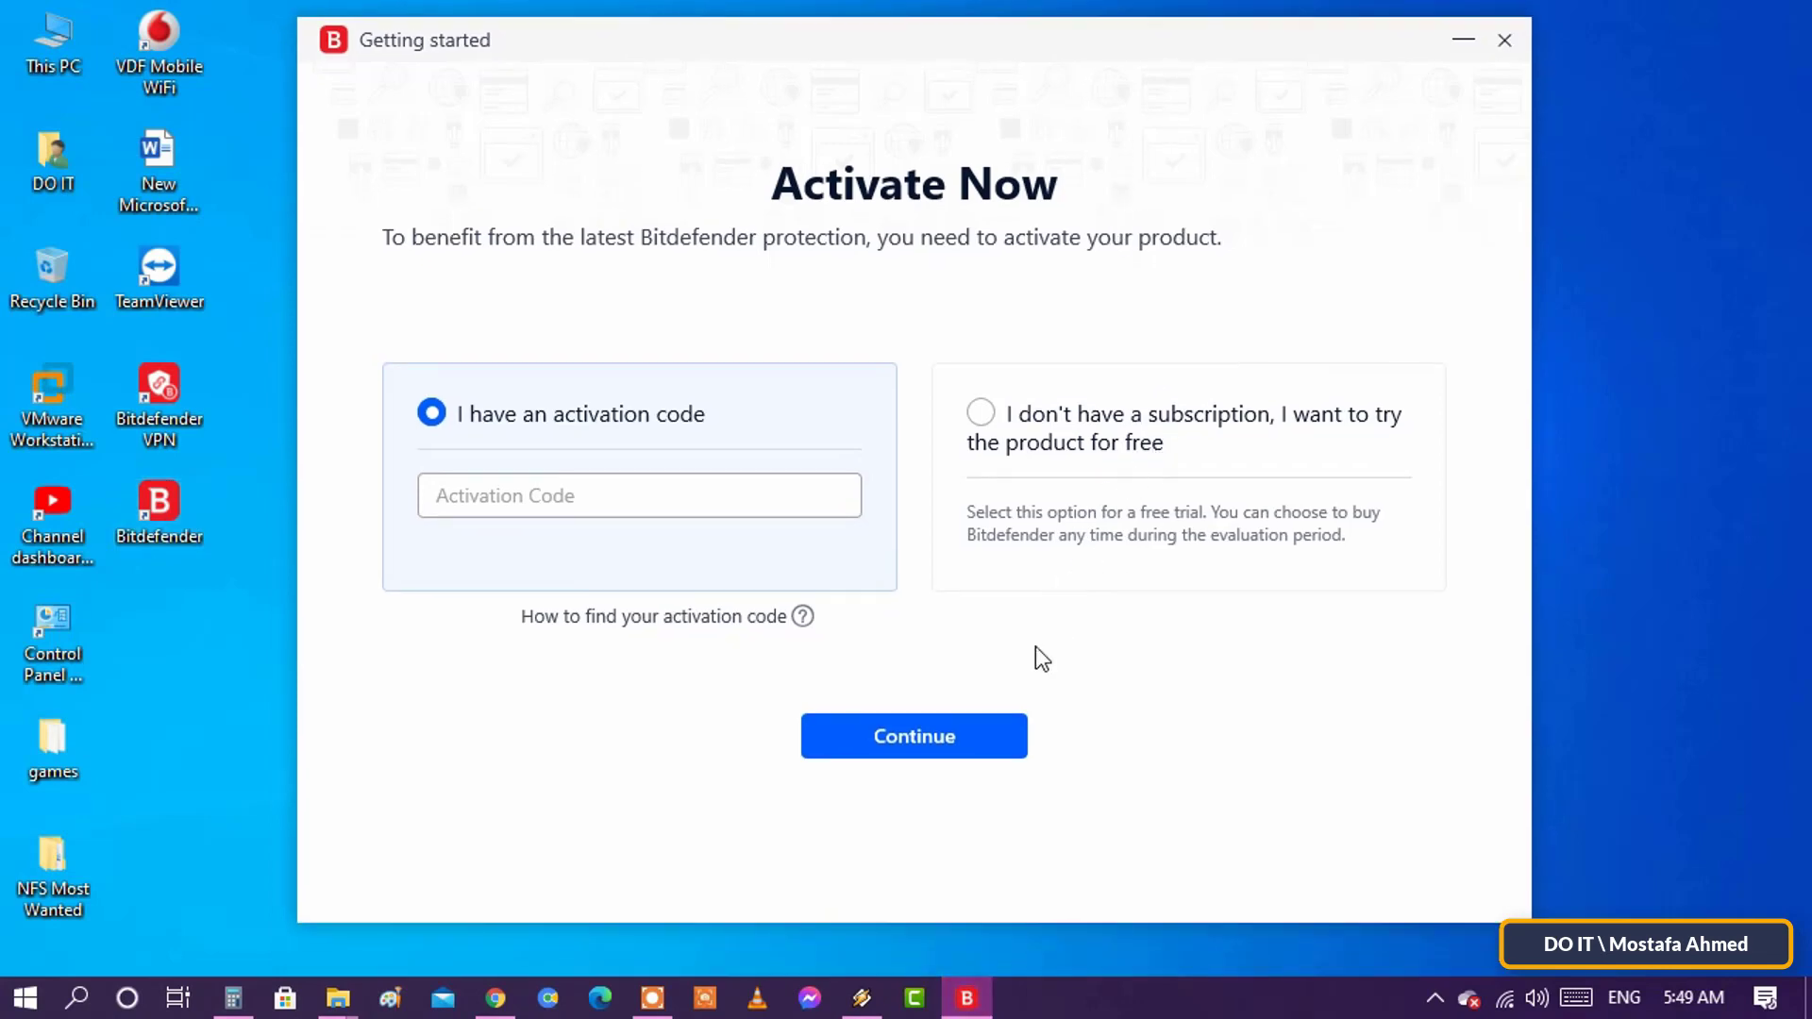
left_click(980, 414)
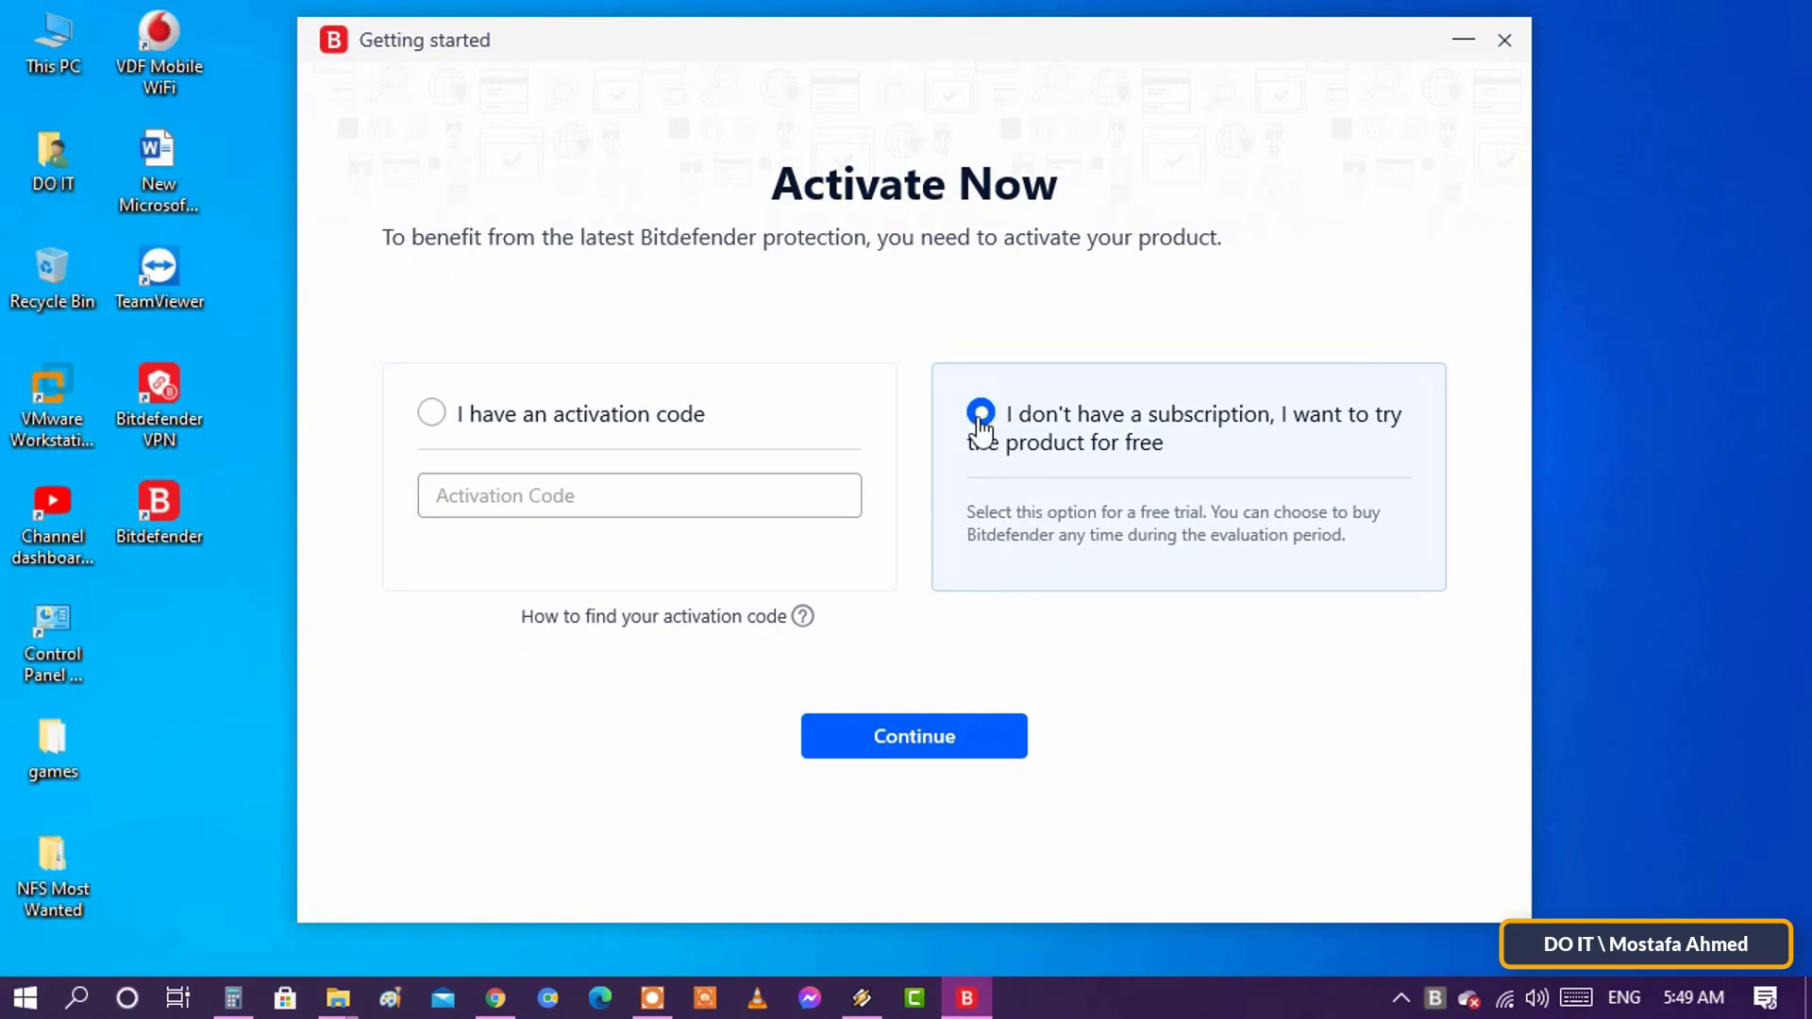
key("Return")
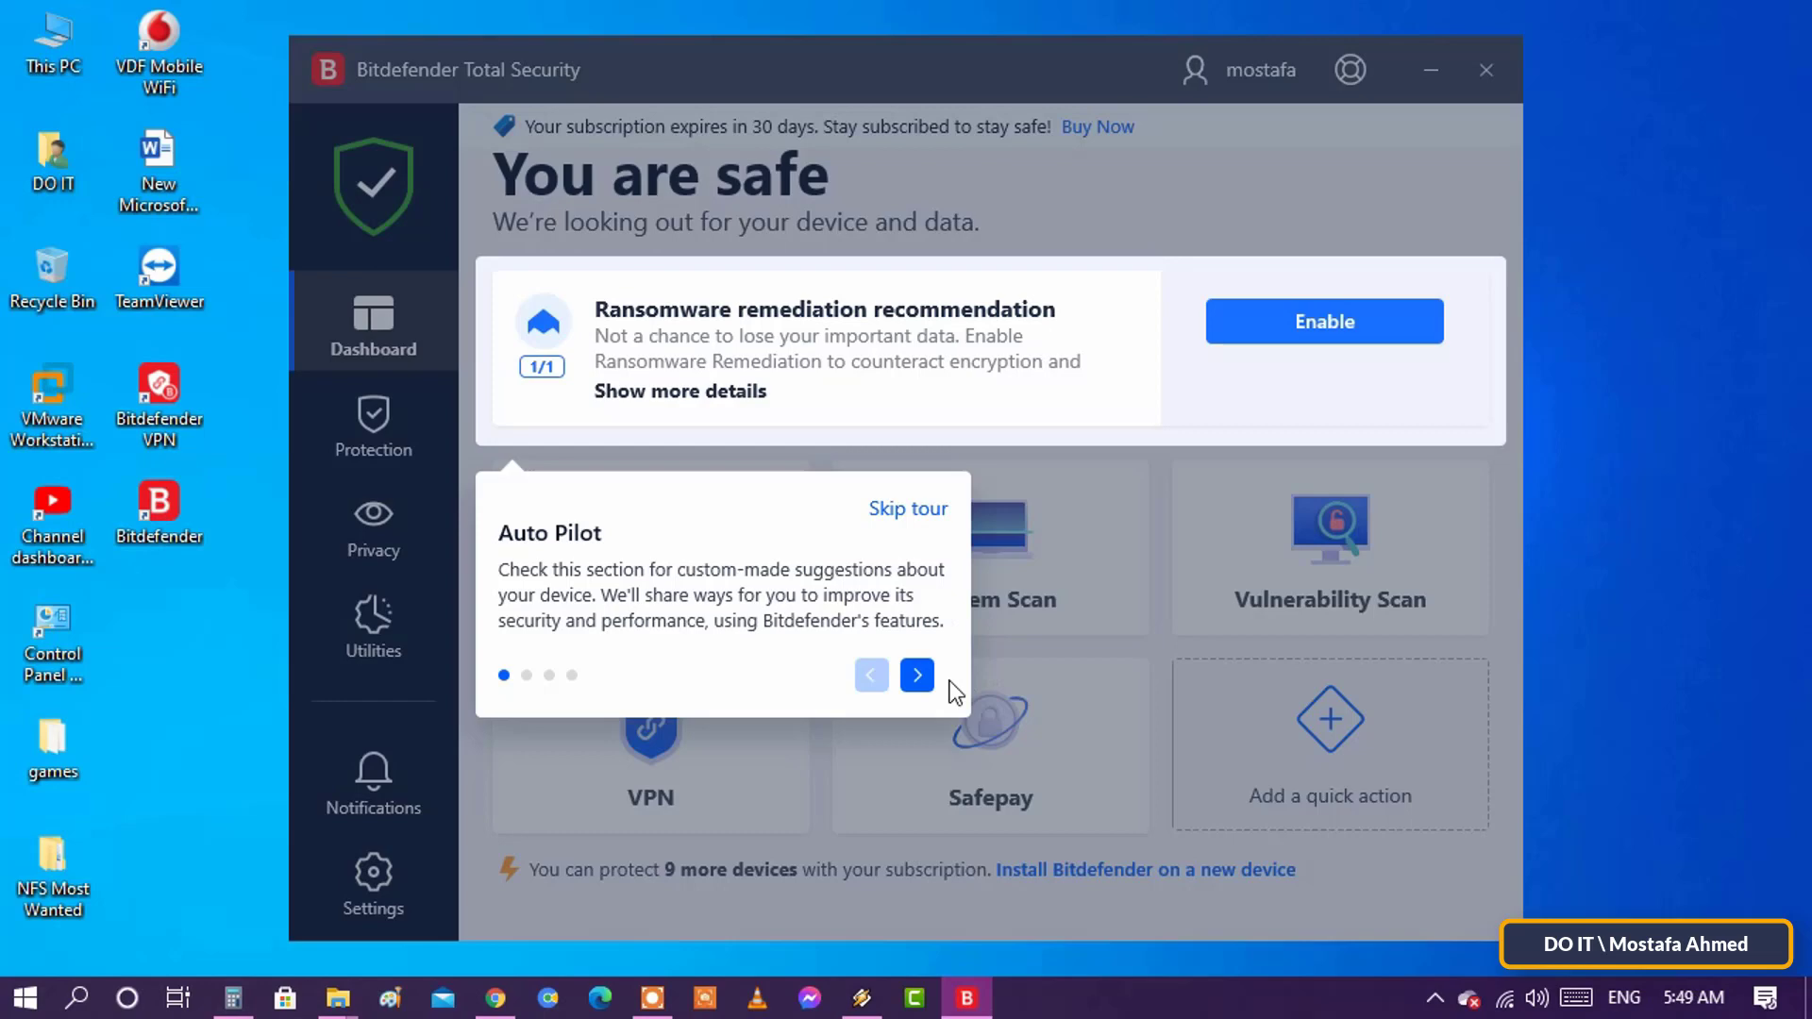
- Skip the dashboard tour and launch a Quick Scan from the Dashboard
left_click(917, 676)
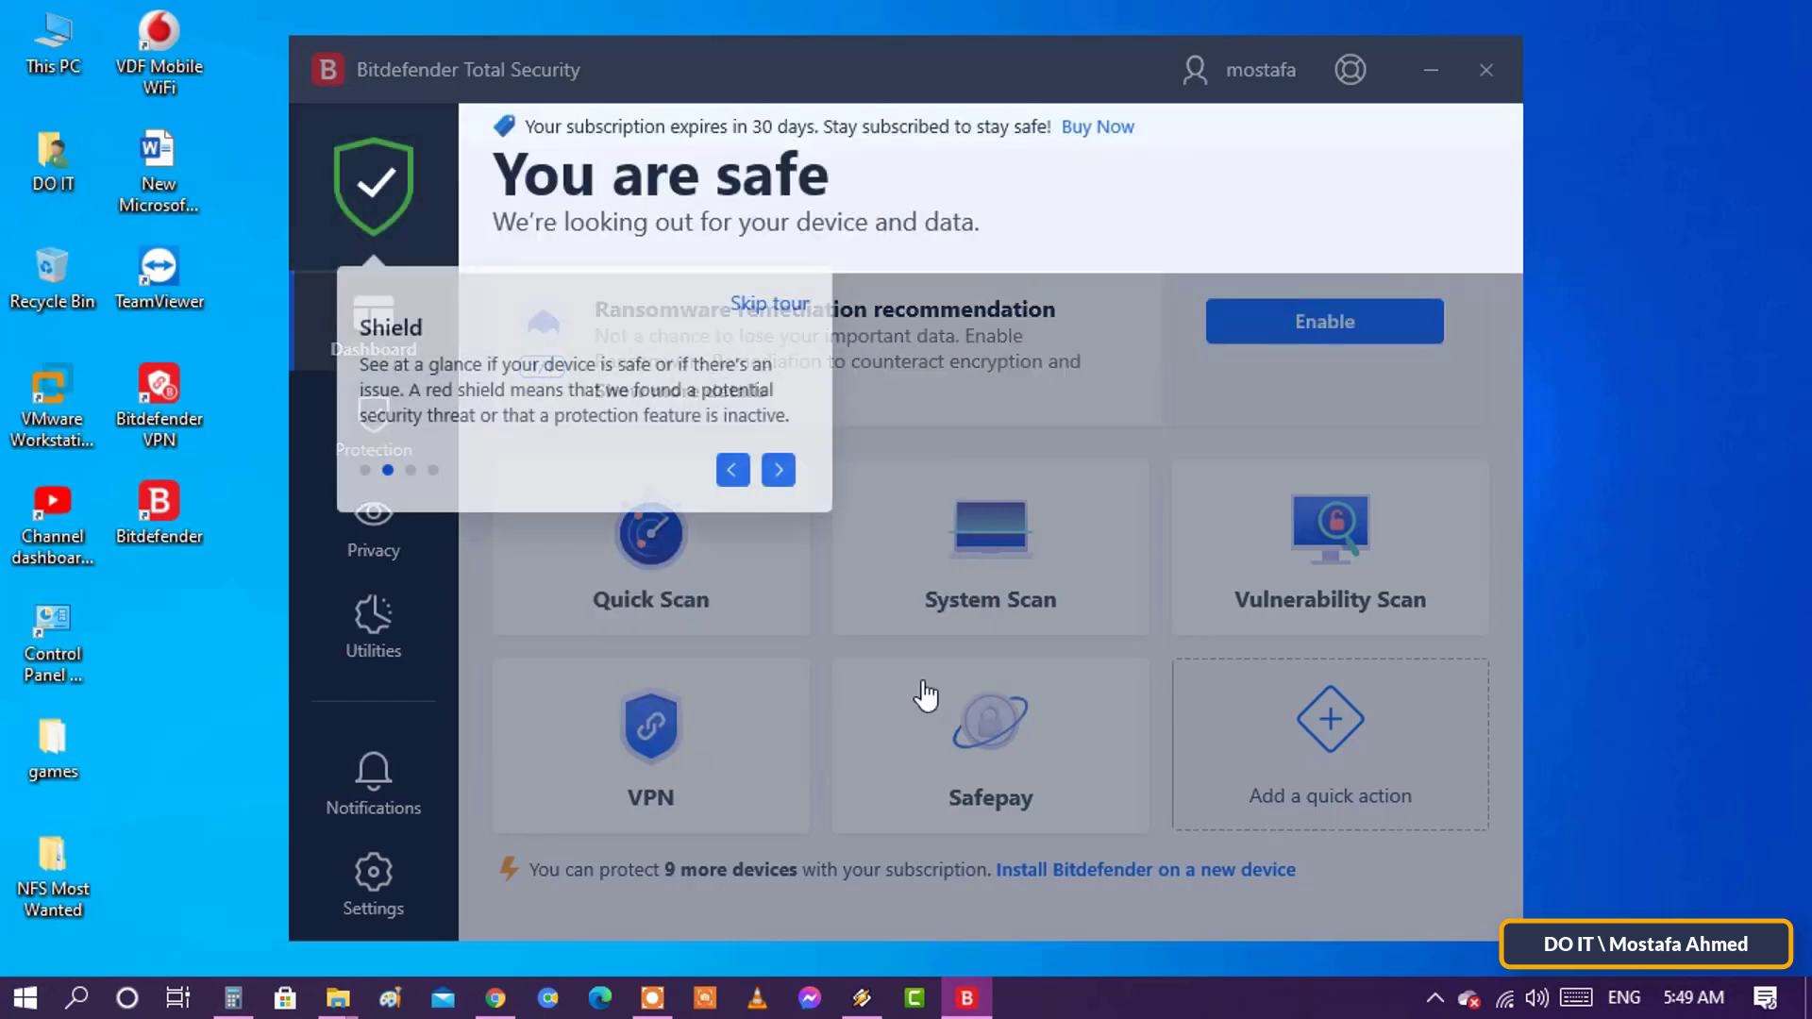
left_click(781, 303)
left_click_drag(947, 72, 942, 22)
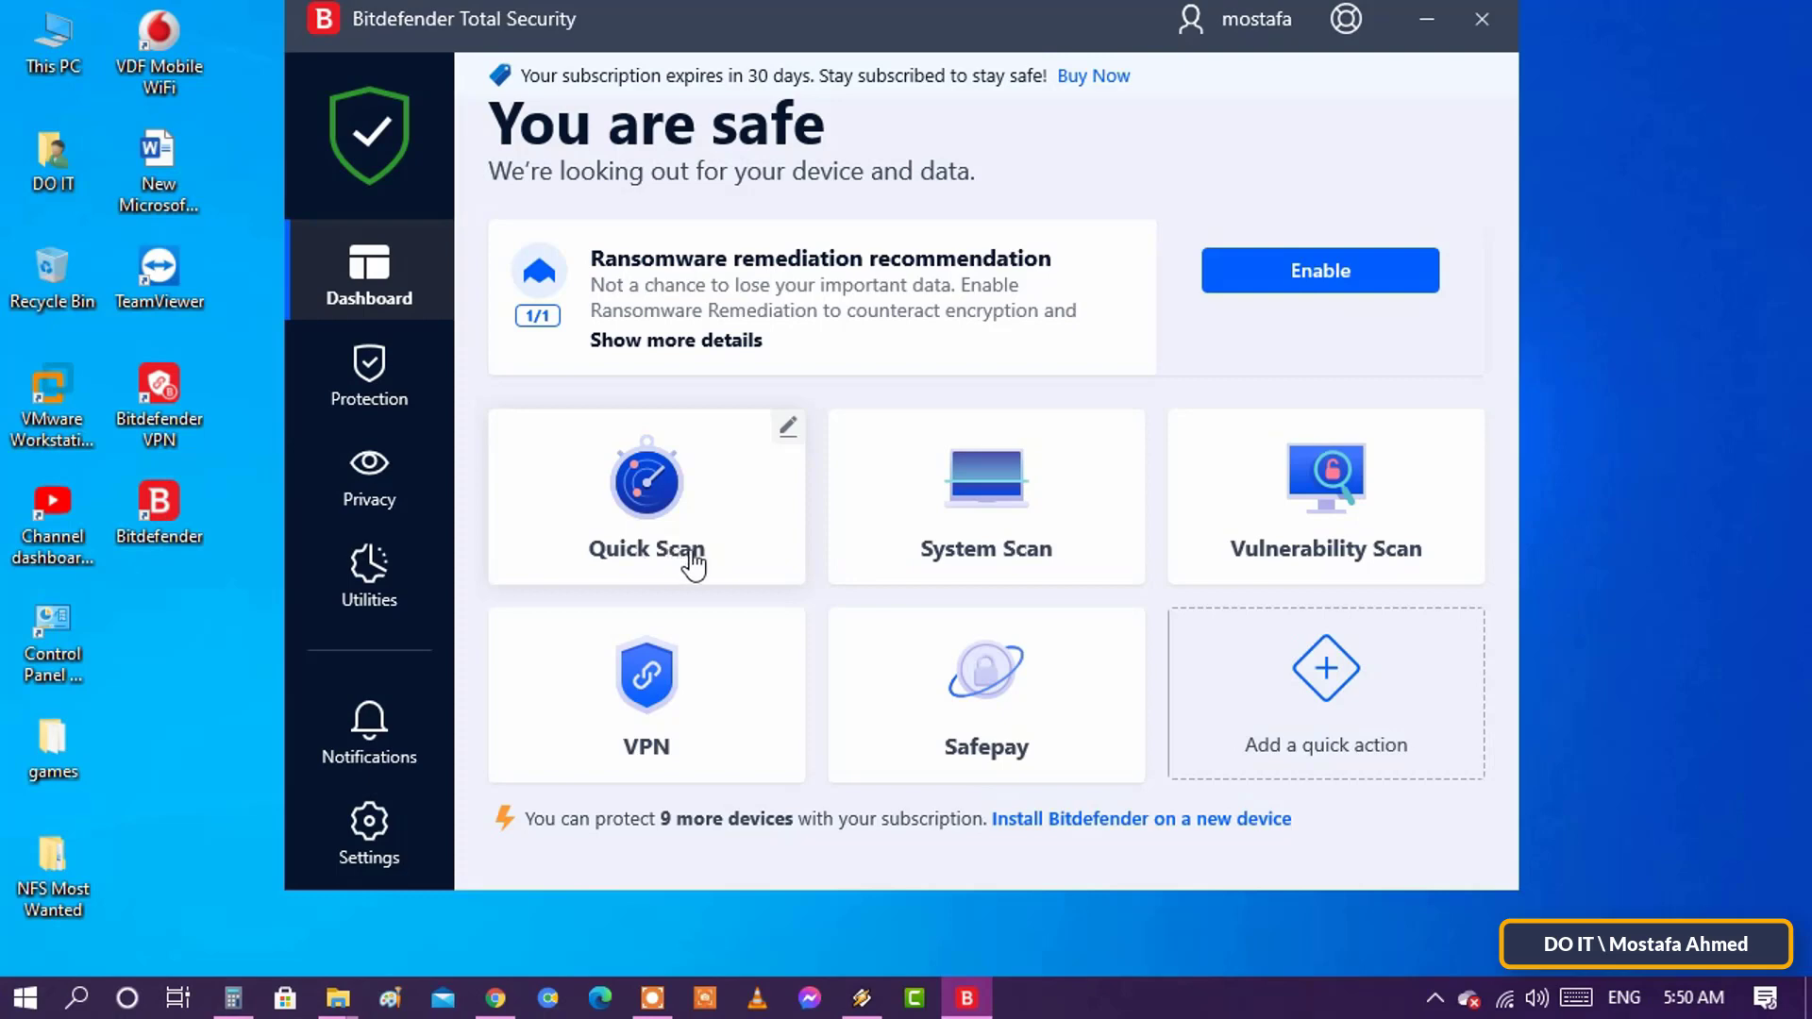
left_click(695, 560)
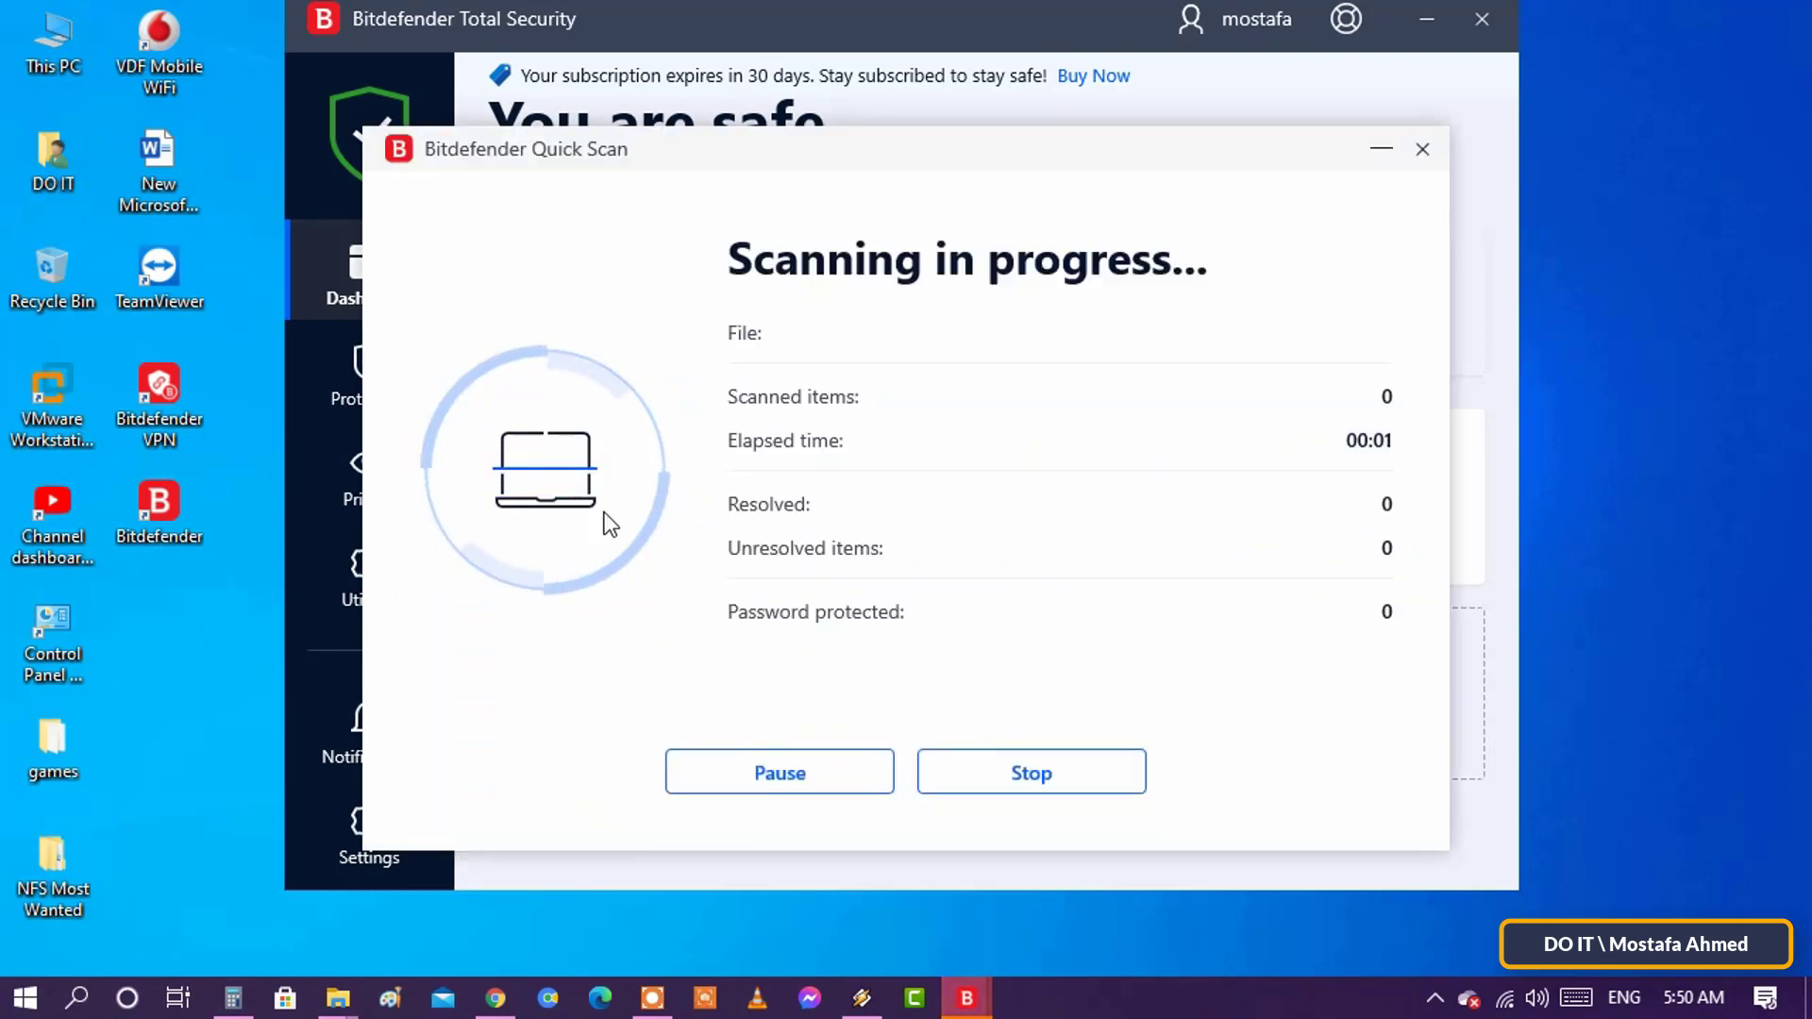